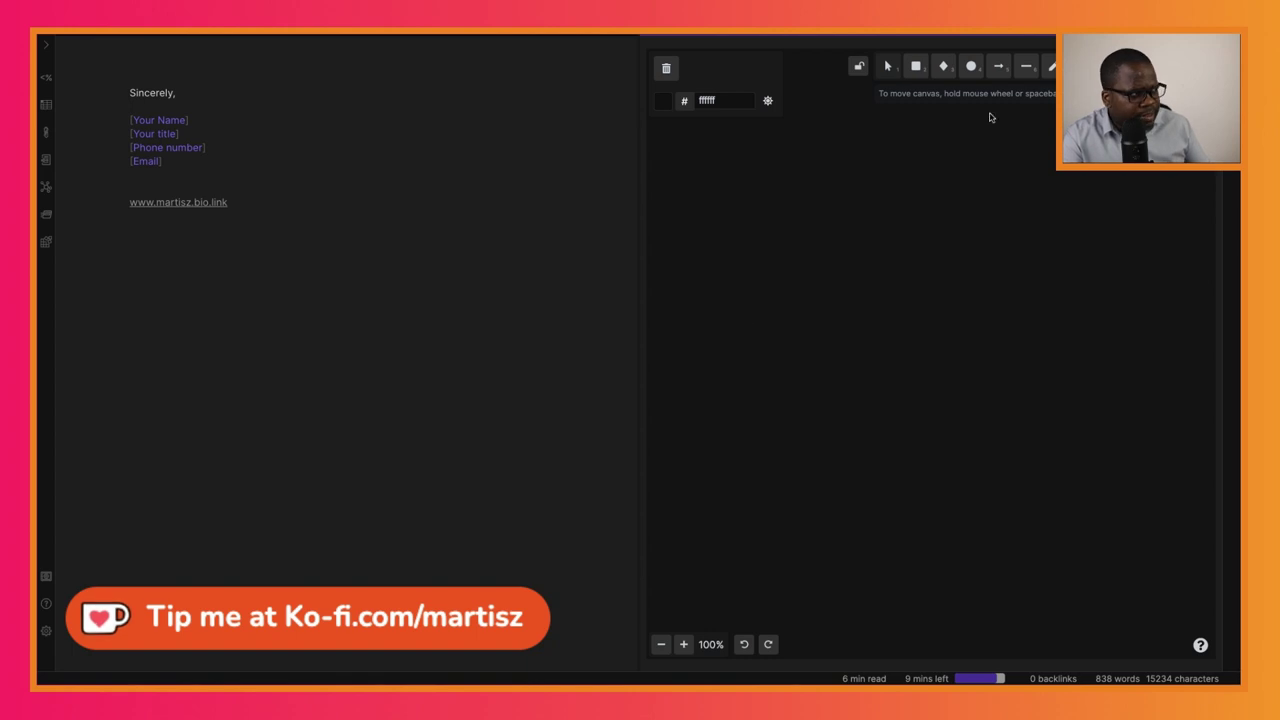
Step: Handwrite "1 A — D" with a T above the line, then below it "2 A" beside a page sketch containing wavy lines
left_click(1052, 68)
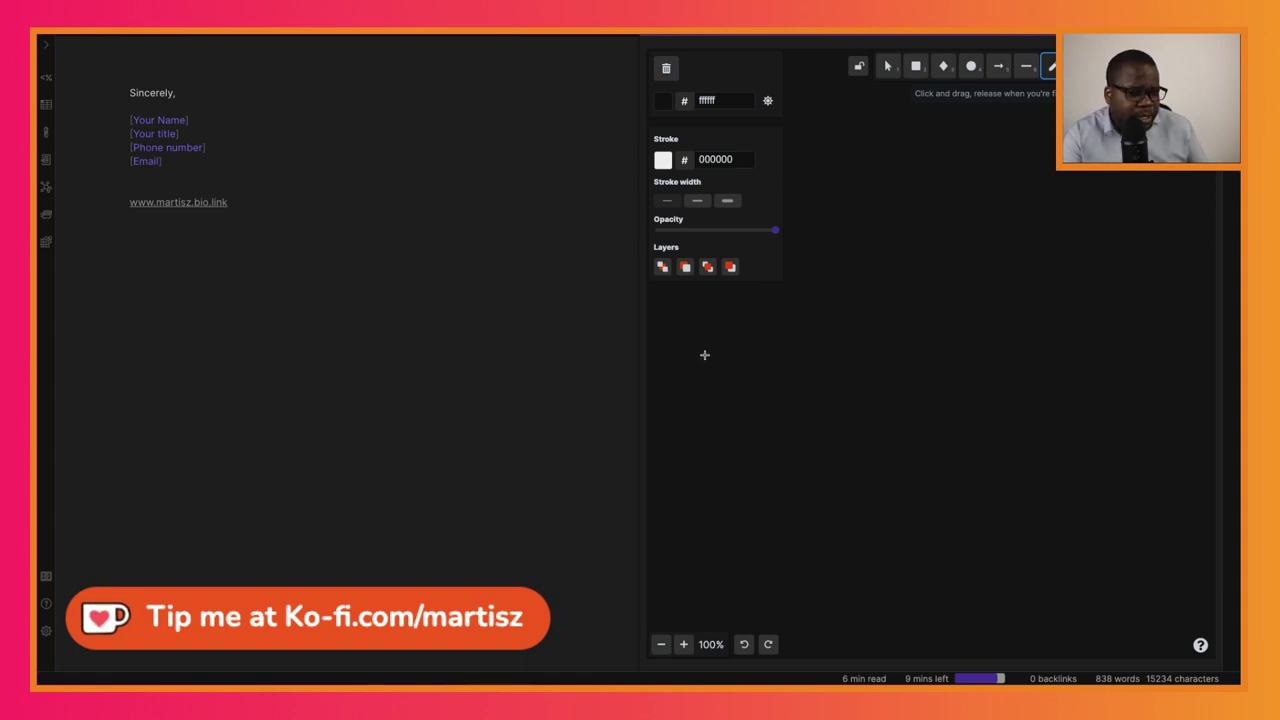
left_click(735, 397)
left_click_drag(735, 397, 760, 400)
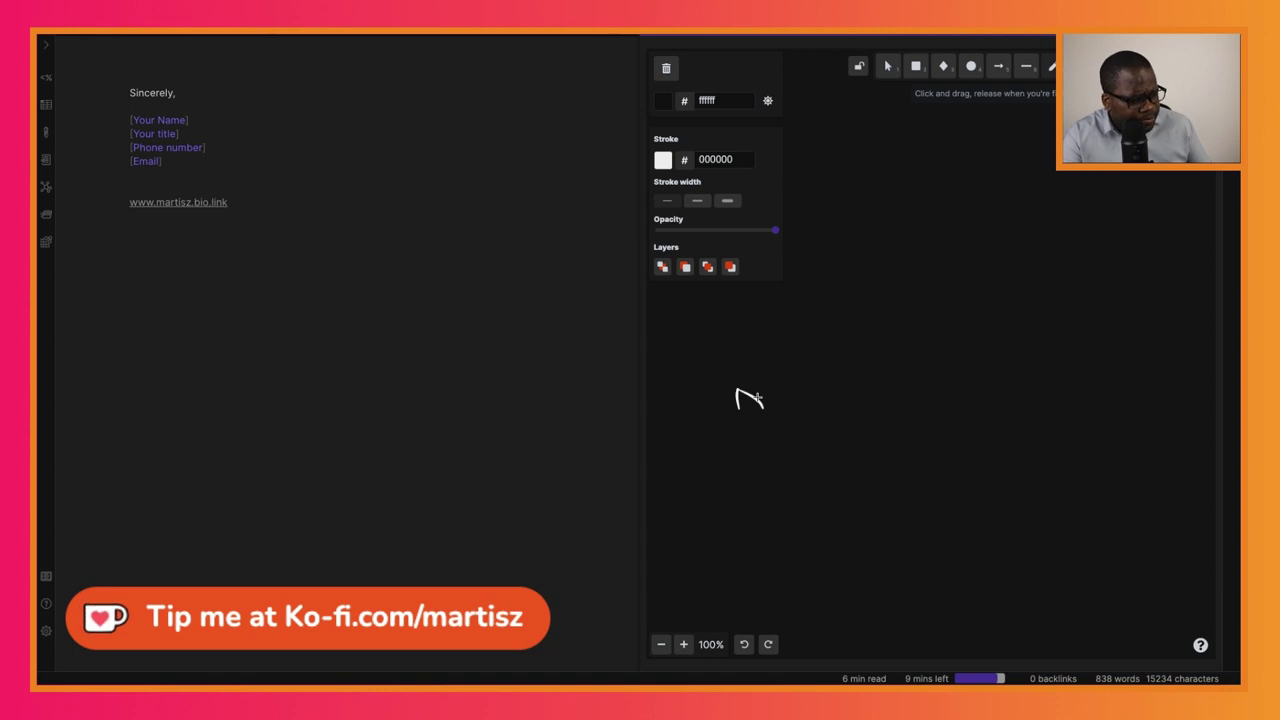
left_click(913, 379)
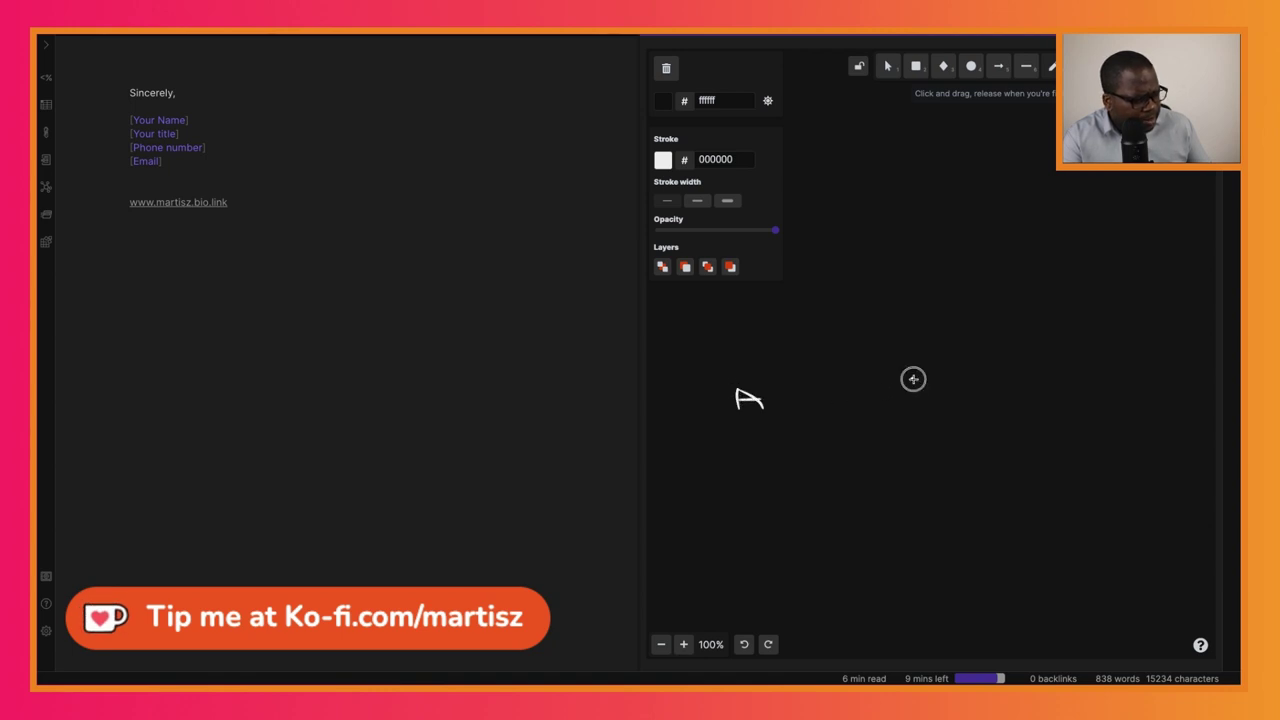
left_click_drag(913, 379, 913, 408)
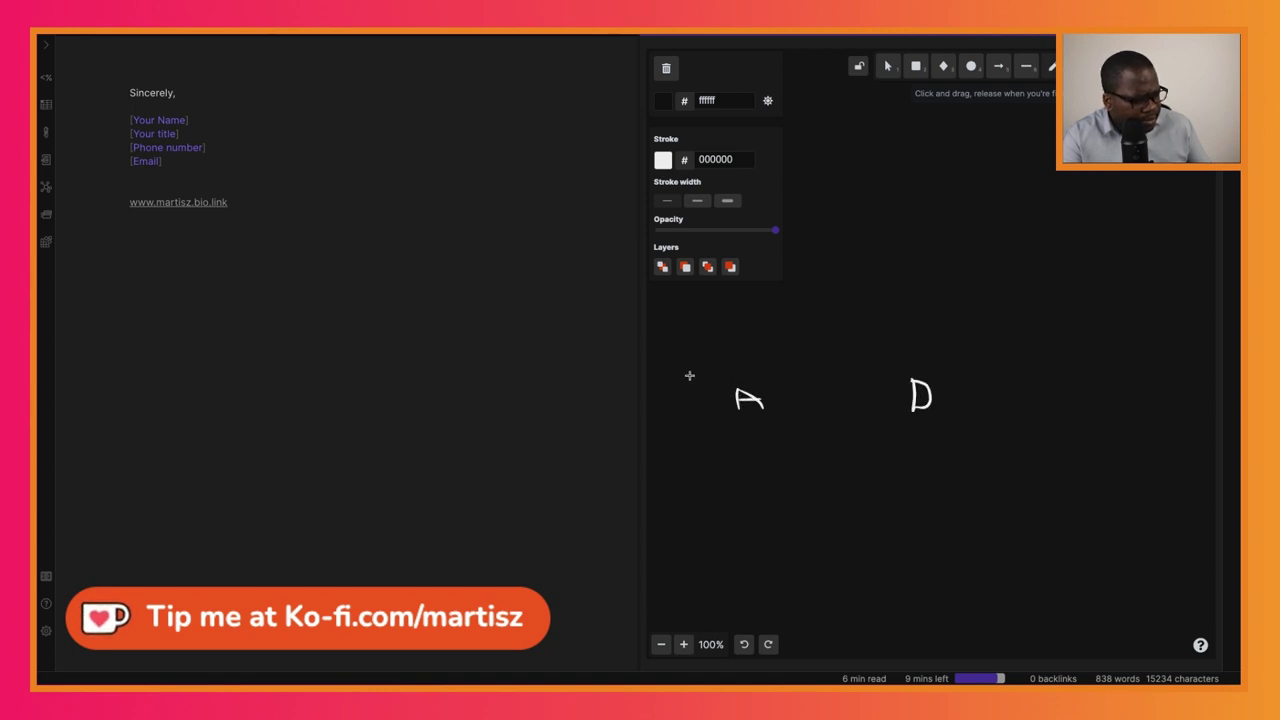
left_click_drag(687, 374, 688, 407)
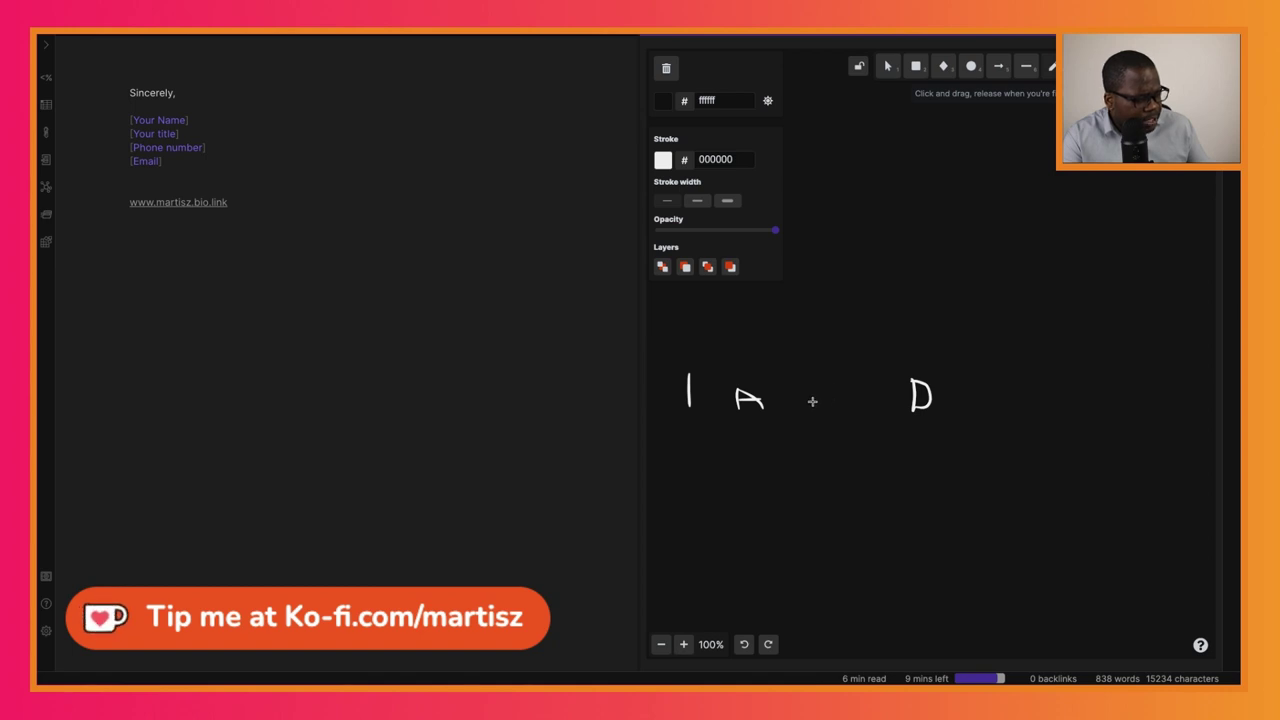
left_click_drag(801, 400, 884, 400)
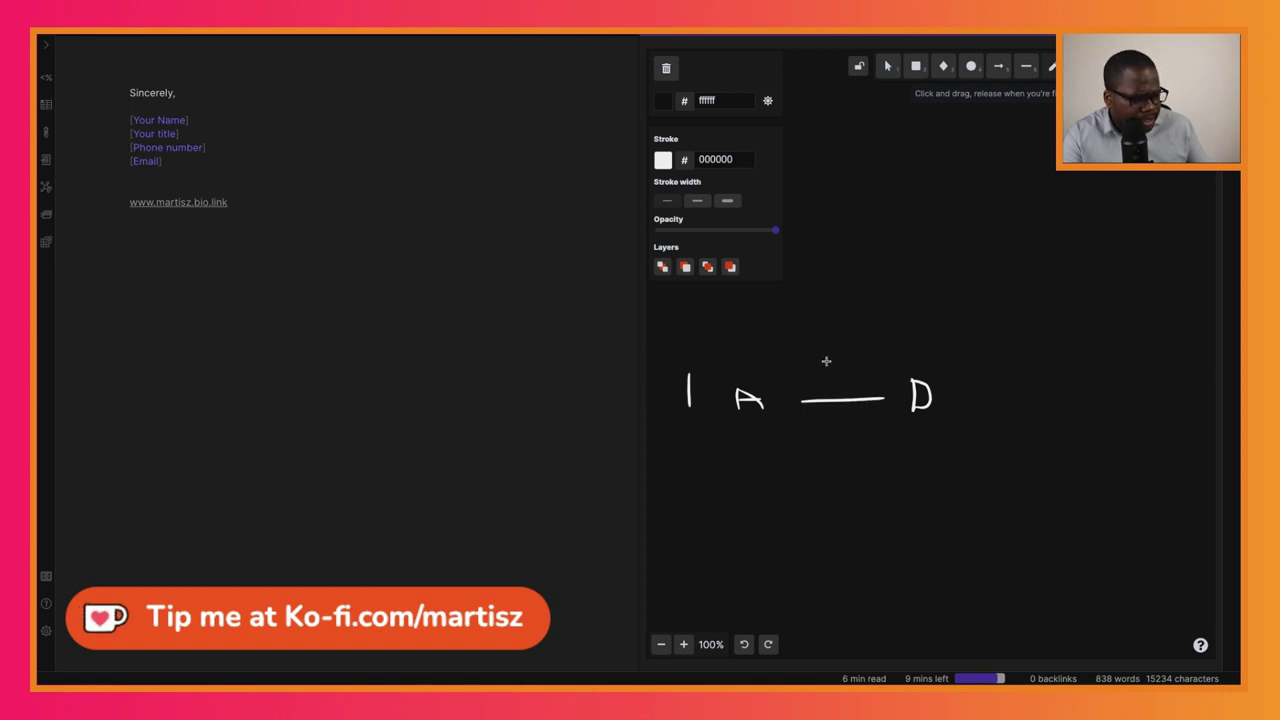
mouse_move(812, 358)
left_mouse_down()
mouse_move(852, 358)
mouse_move(834, 375)
left_mouse_up()
left_click_drag(686, 466, 708, 490)
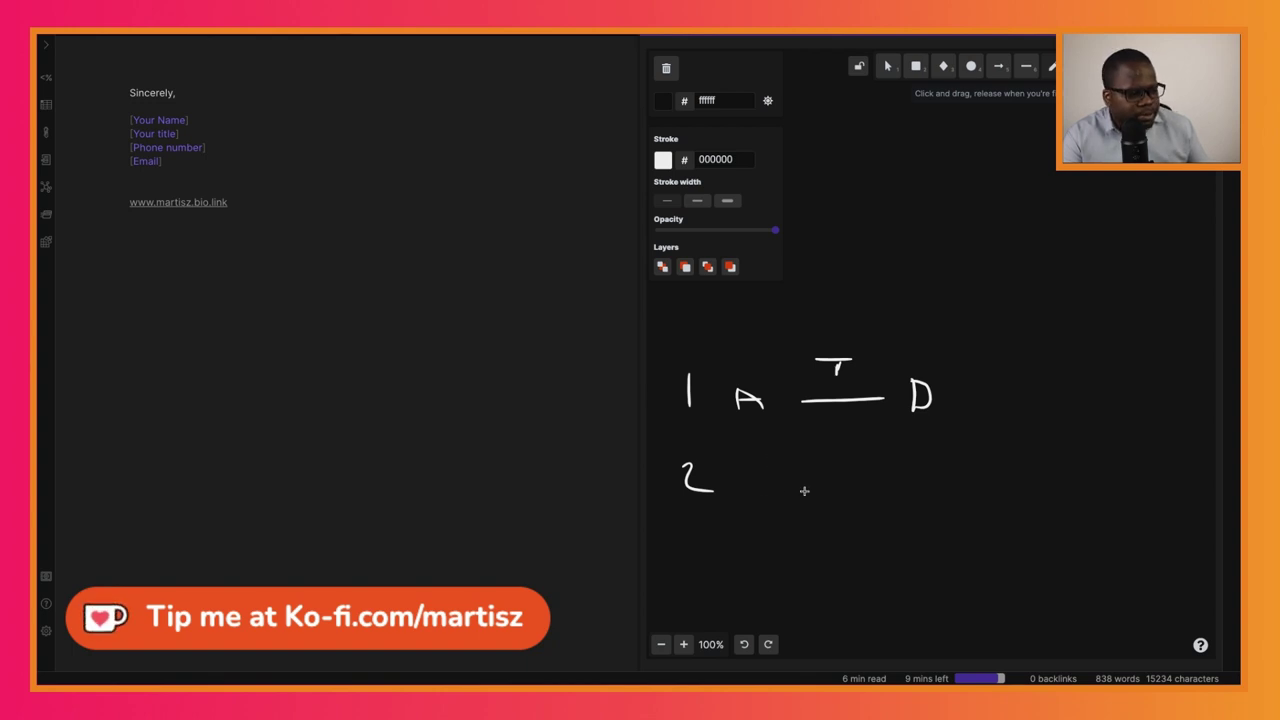
mouse_move(749, 494)
left_mouse_down()
mouse_move(785, 497)
mouse_move(780, 481)
mouse_move(891, 537)
mouse_move(910, 452)
mouse_move(855, 471)
mouse_move(892, 485)
left_mouse_up()
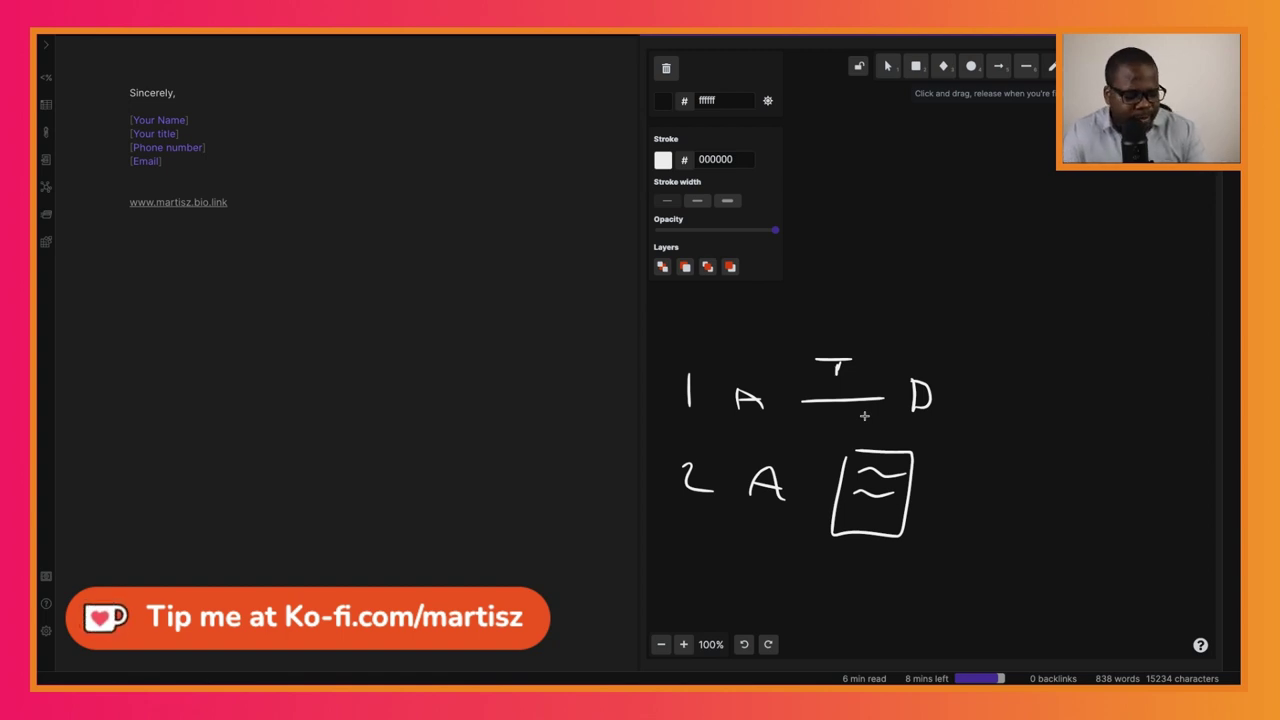
Step: Add the level-one heading "Subject: I have outlined a different option" above the "Sincerely," closing in the note
left_click(144, 63)
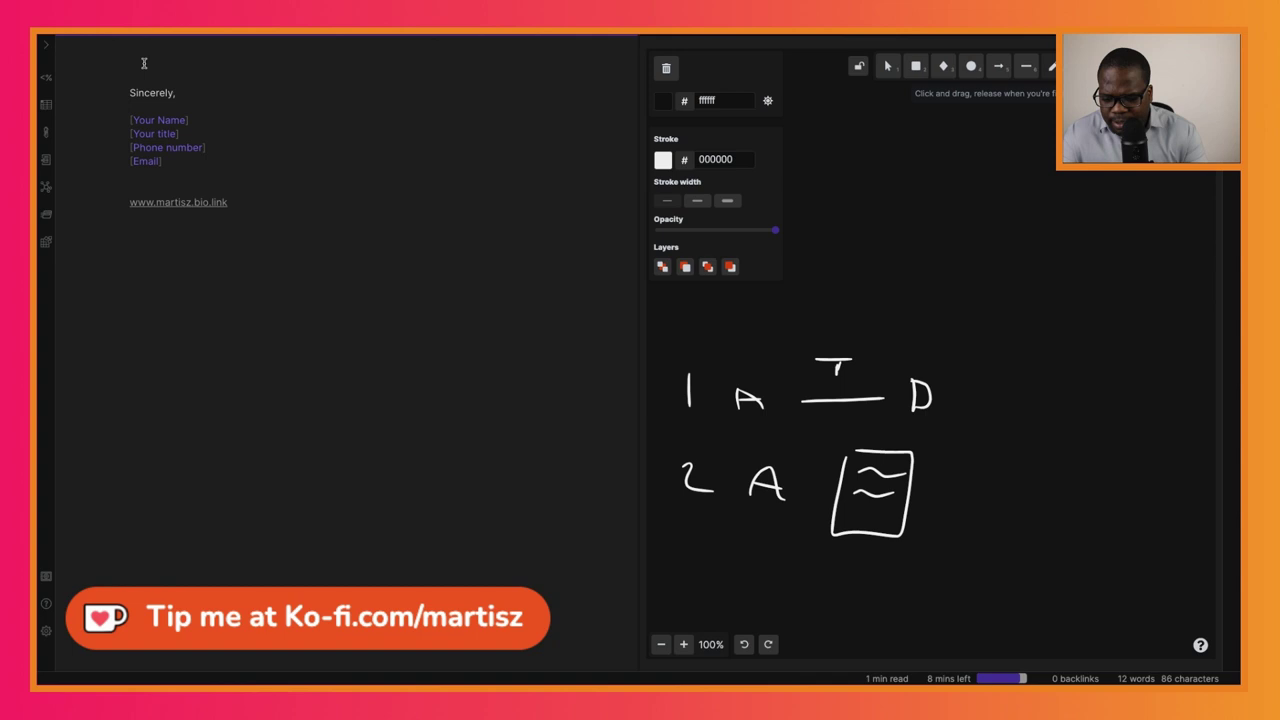
type("# Sub")
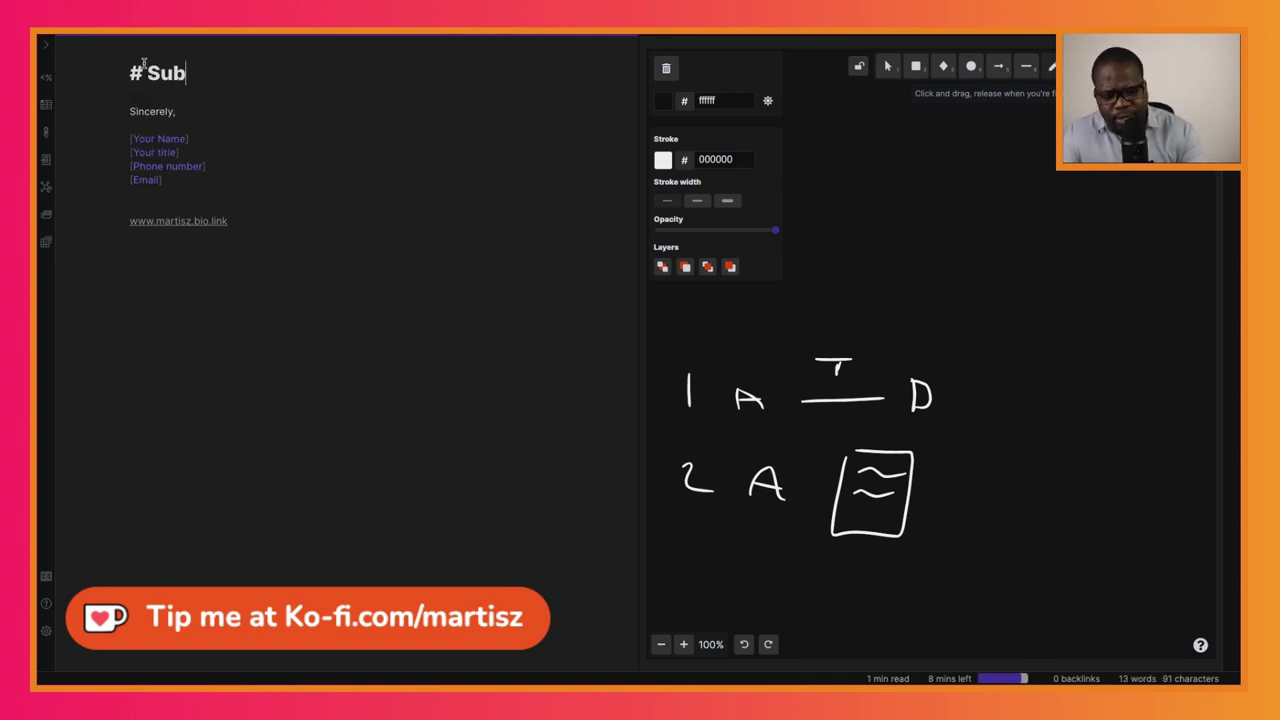
type("ject:")
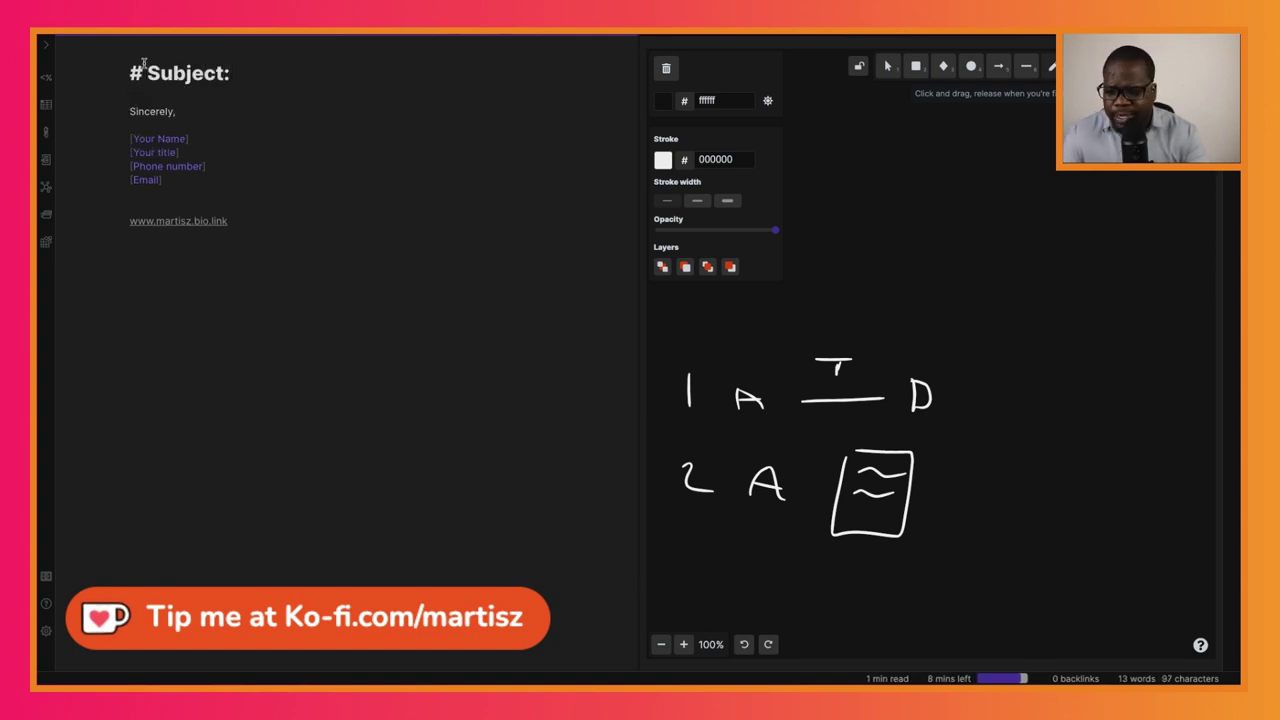
type(" I have ")
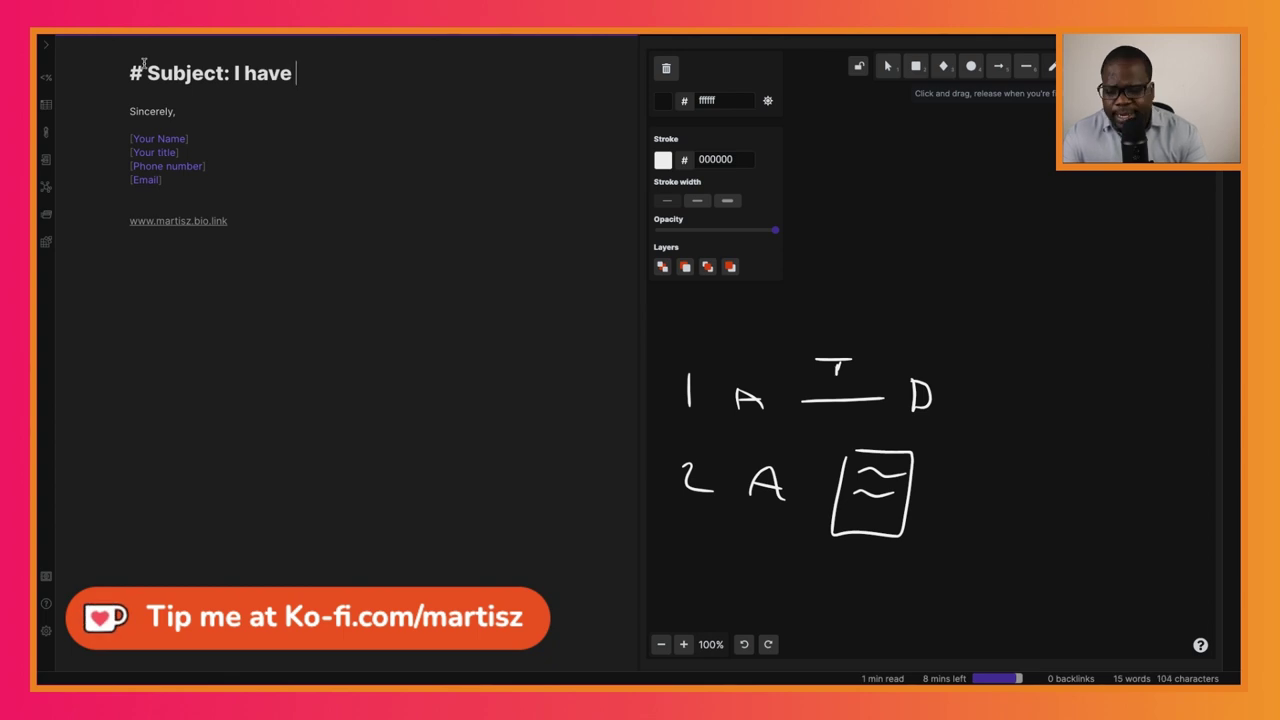
type("outline")
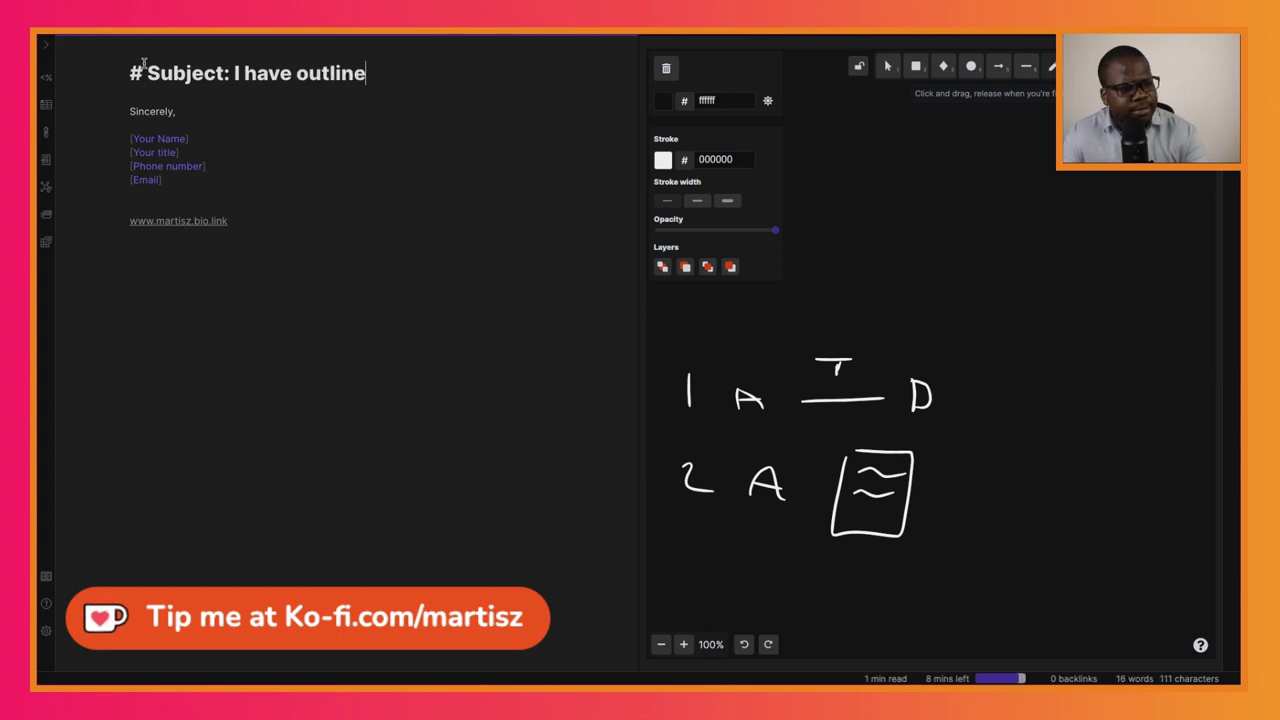
type("d a d")
key("BackSpace")
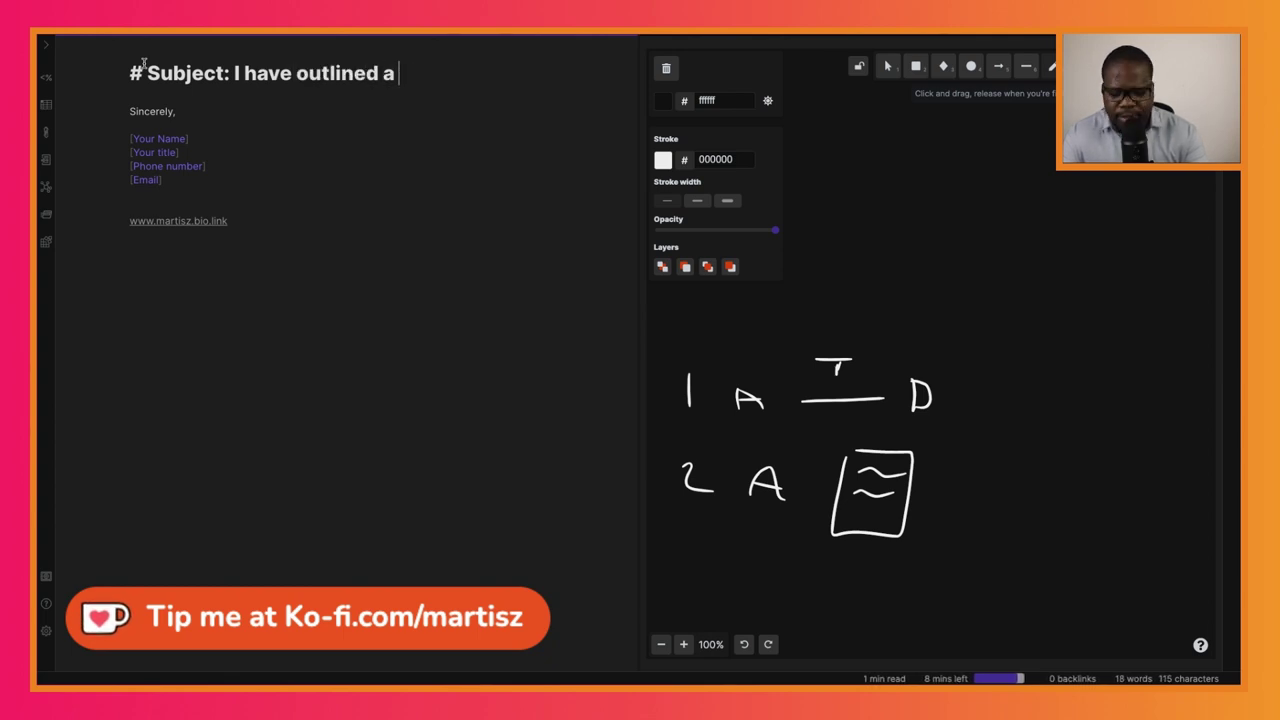
type("different option")
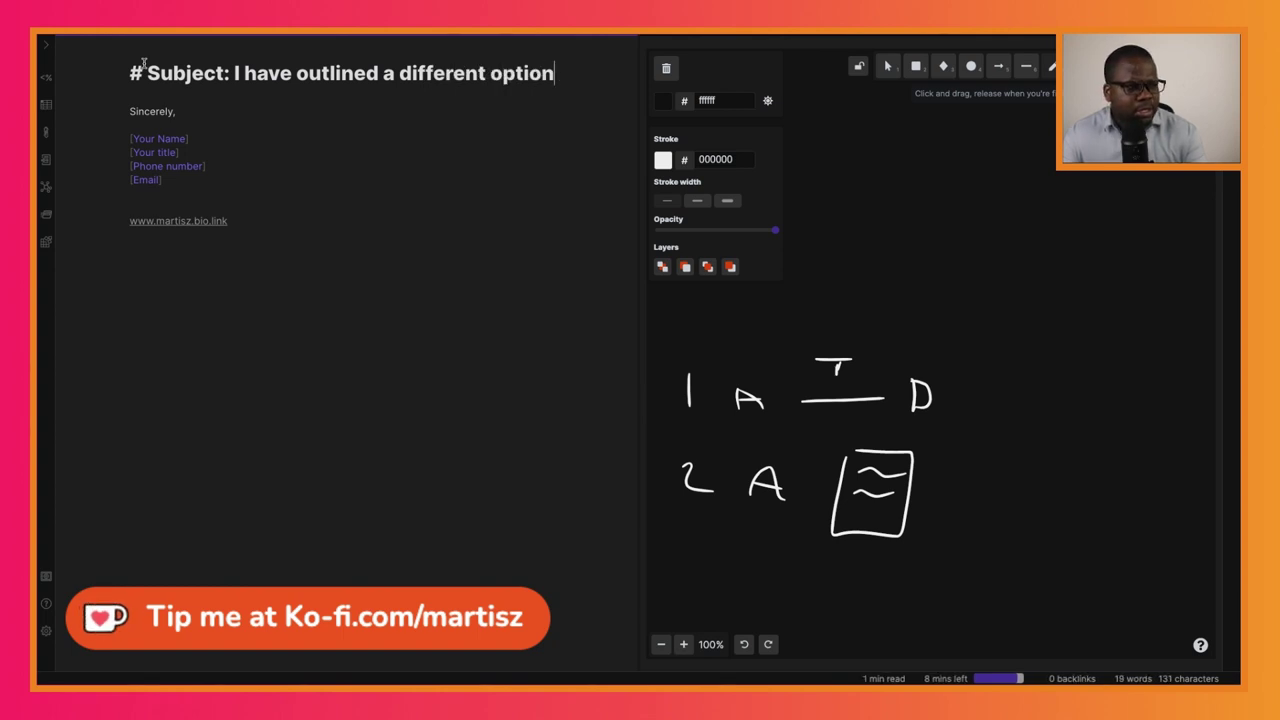
key("Return")
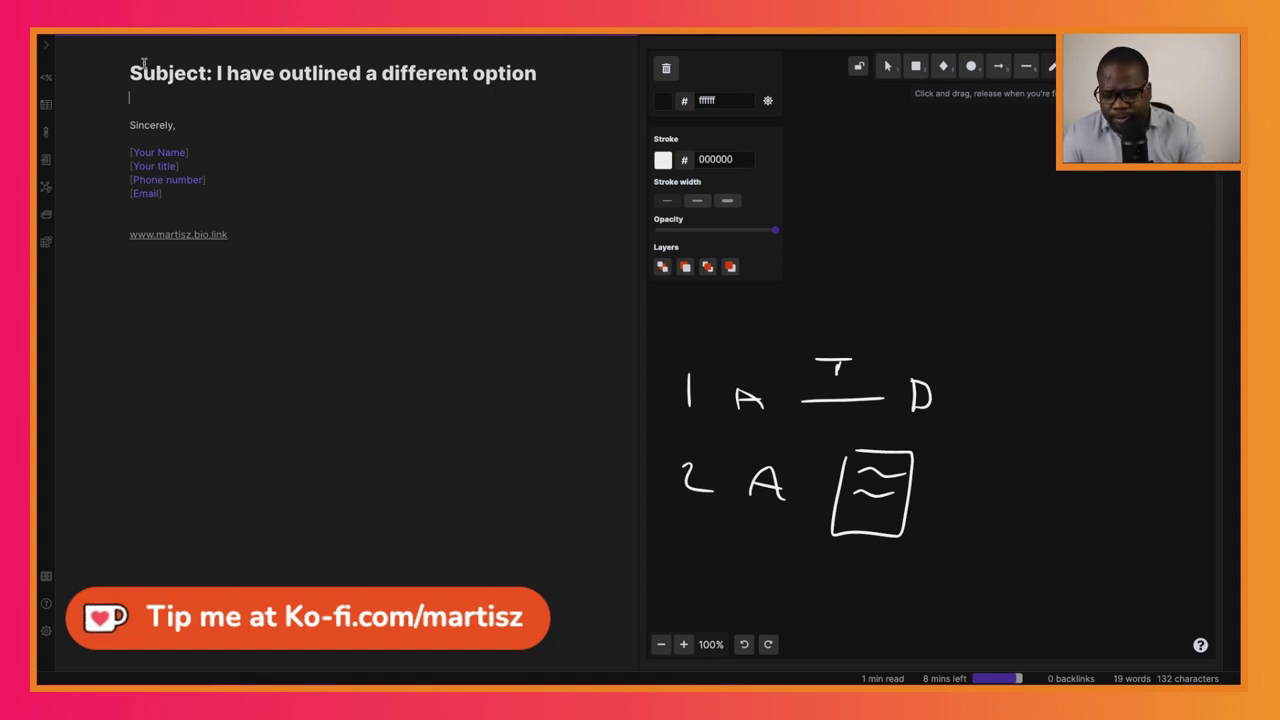
Step: Write the greeting "Dear [name]," under the subject heading and leave a blank line below it
type("Dear")
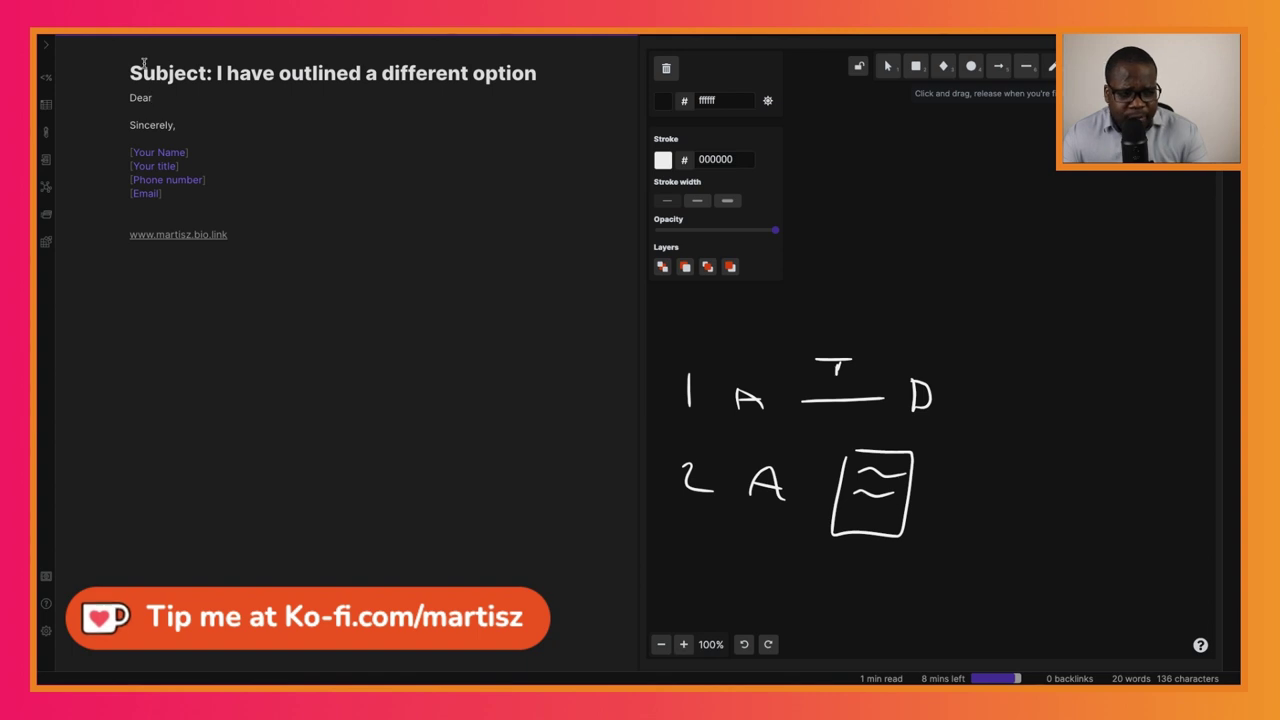
type(" [")
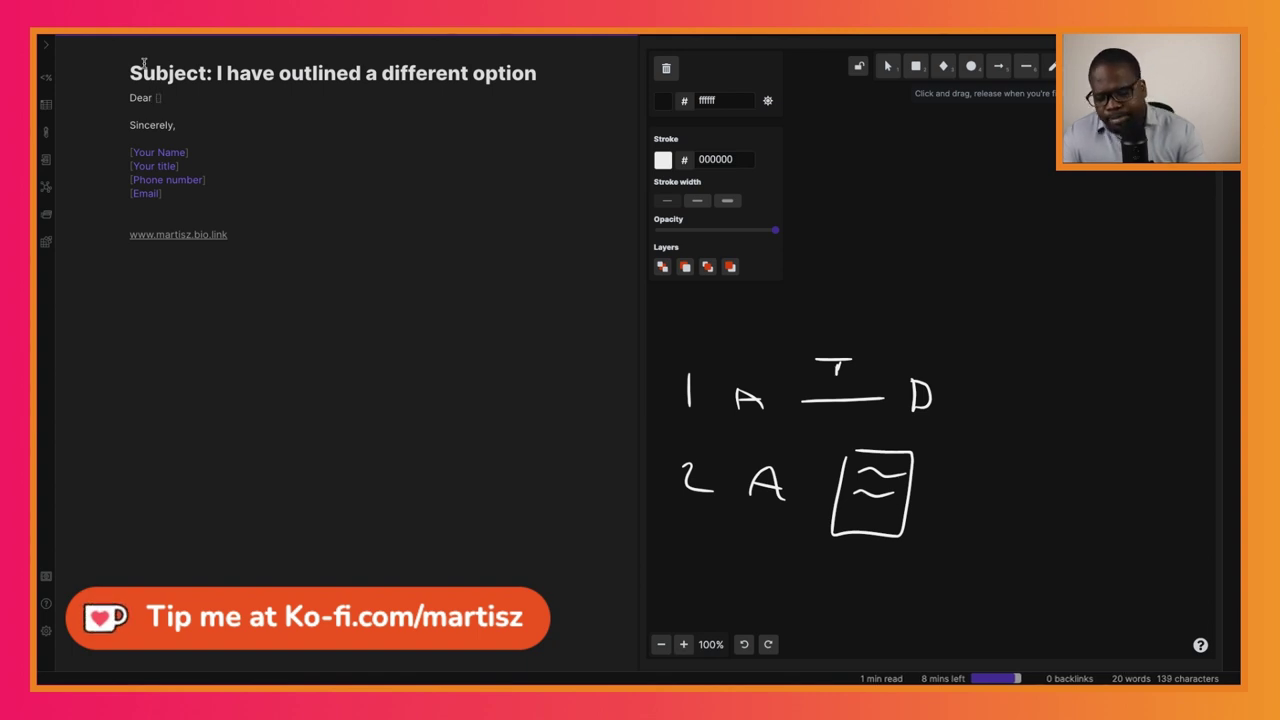
type("name")
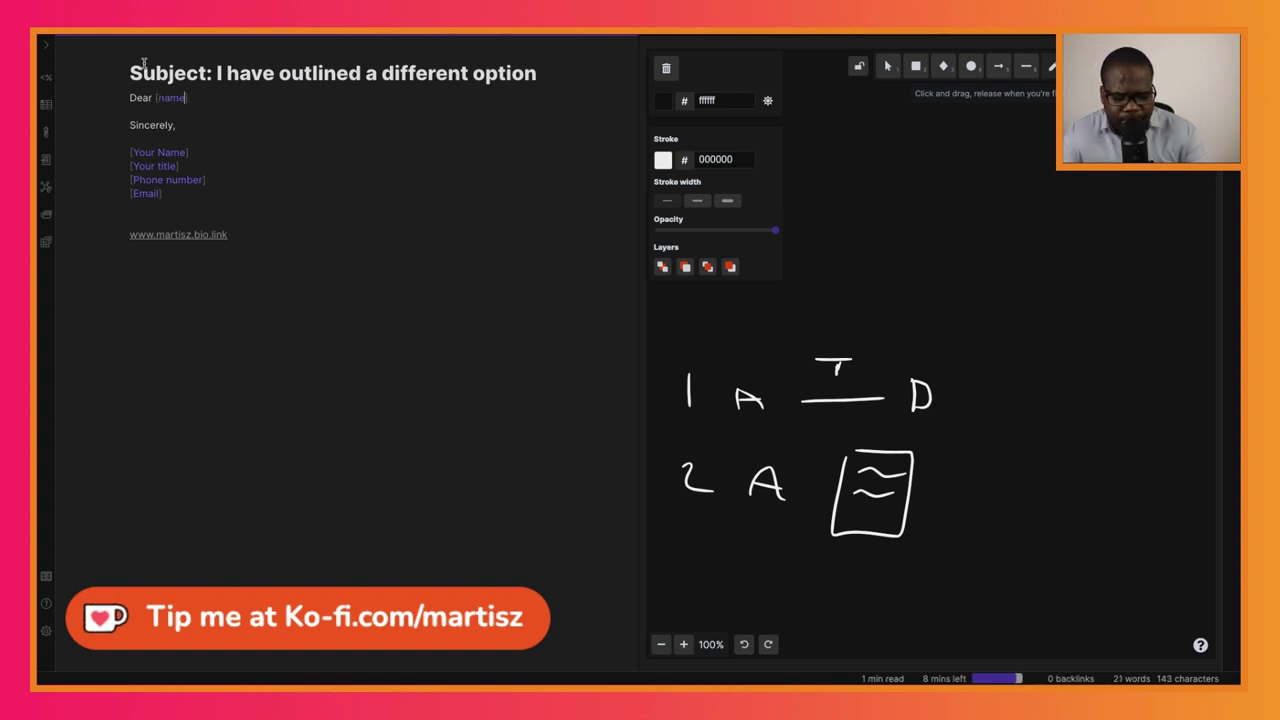
key("Return")
key("Return")
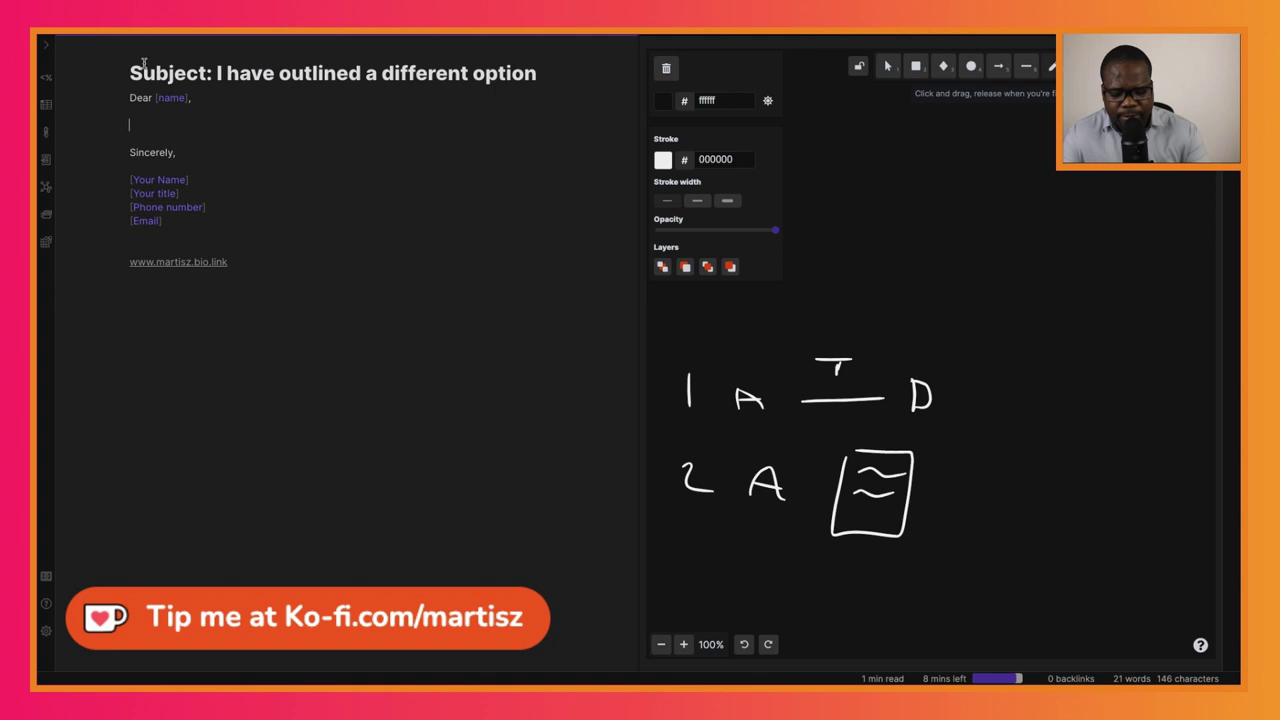
Step: Start the body with "After our recent telephone conversation, I thought about the problem we discussed and arrived at what I think may be a better solution."
type("After our recent tele")
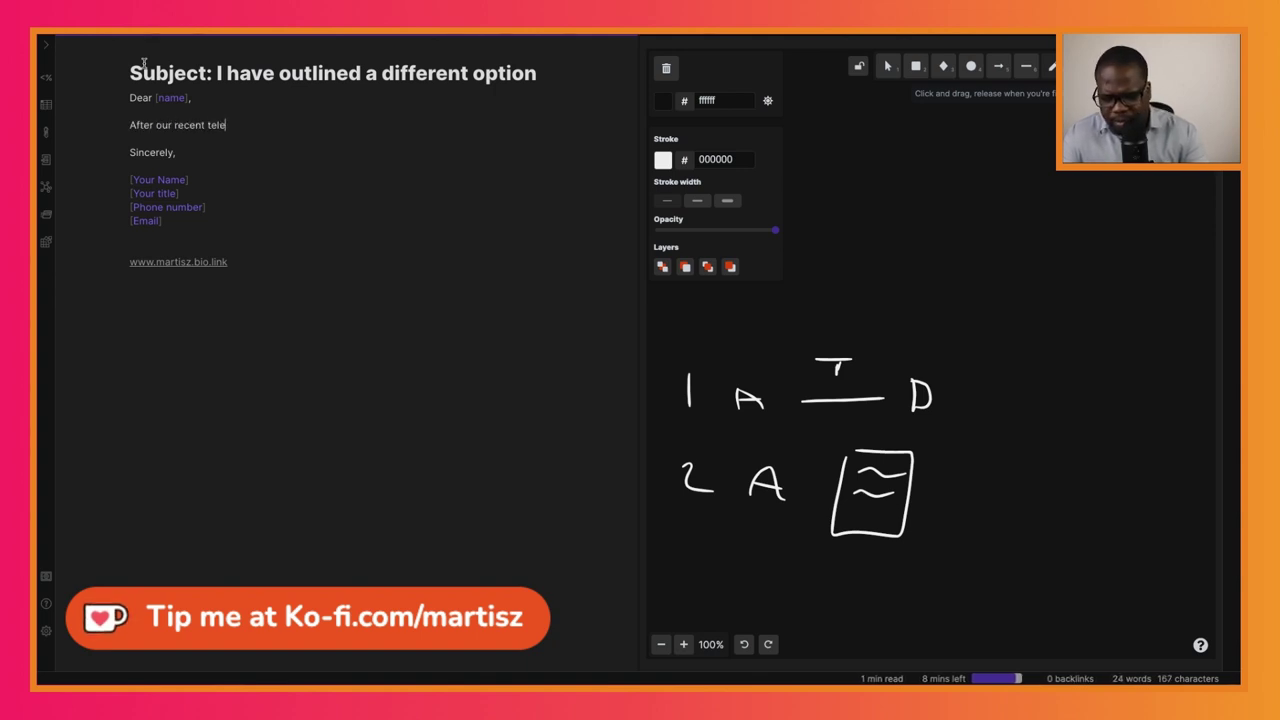
type("phone conversati")
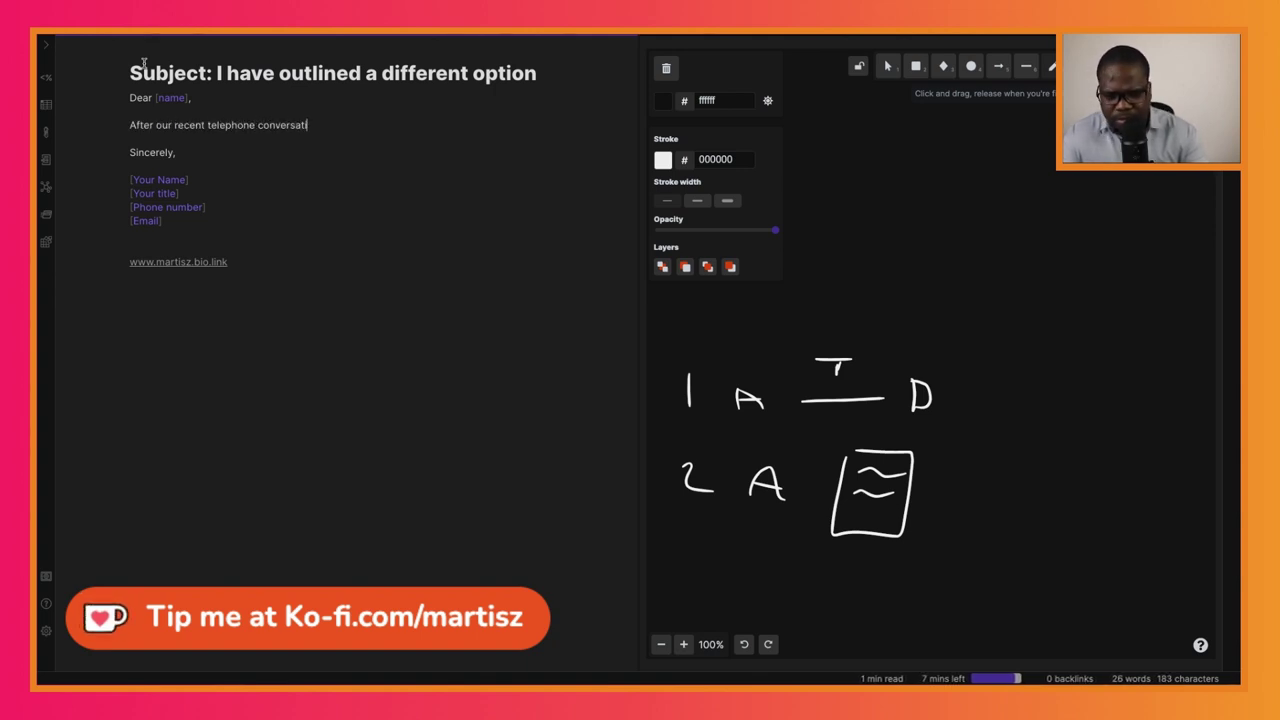
type("on, I thought about the problem we ")
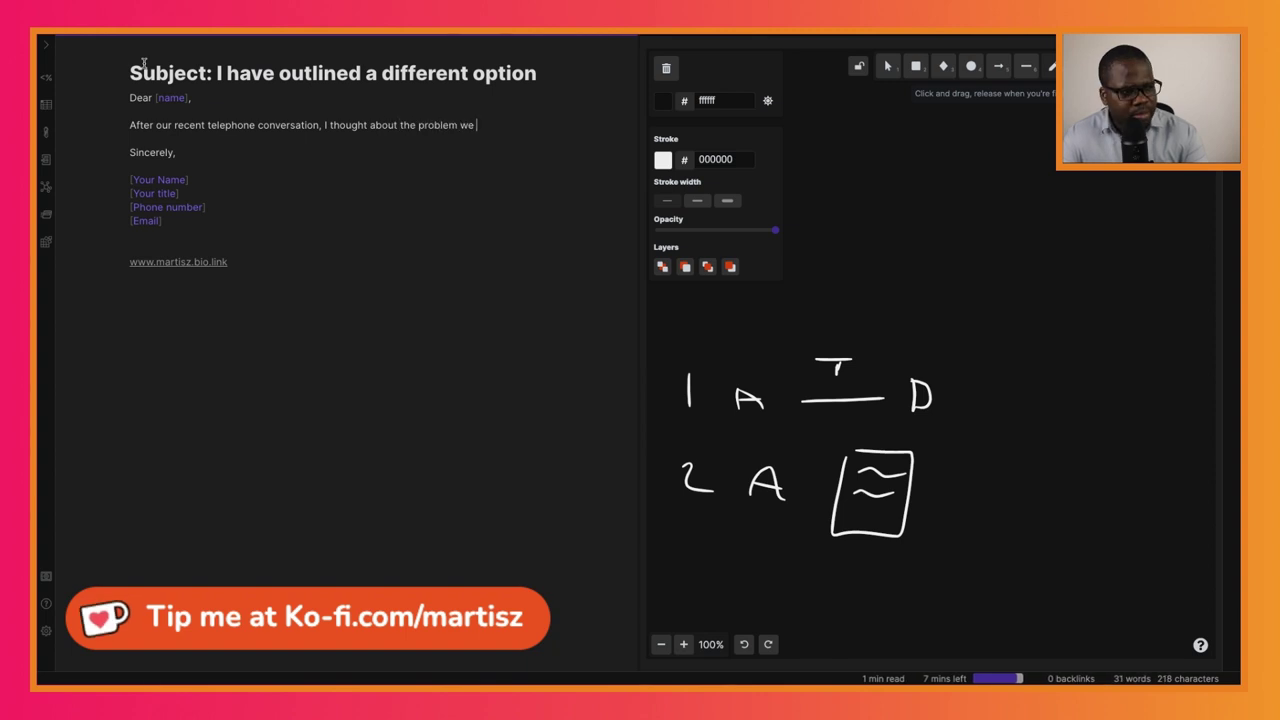
type("discussed and arrive ")
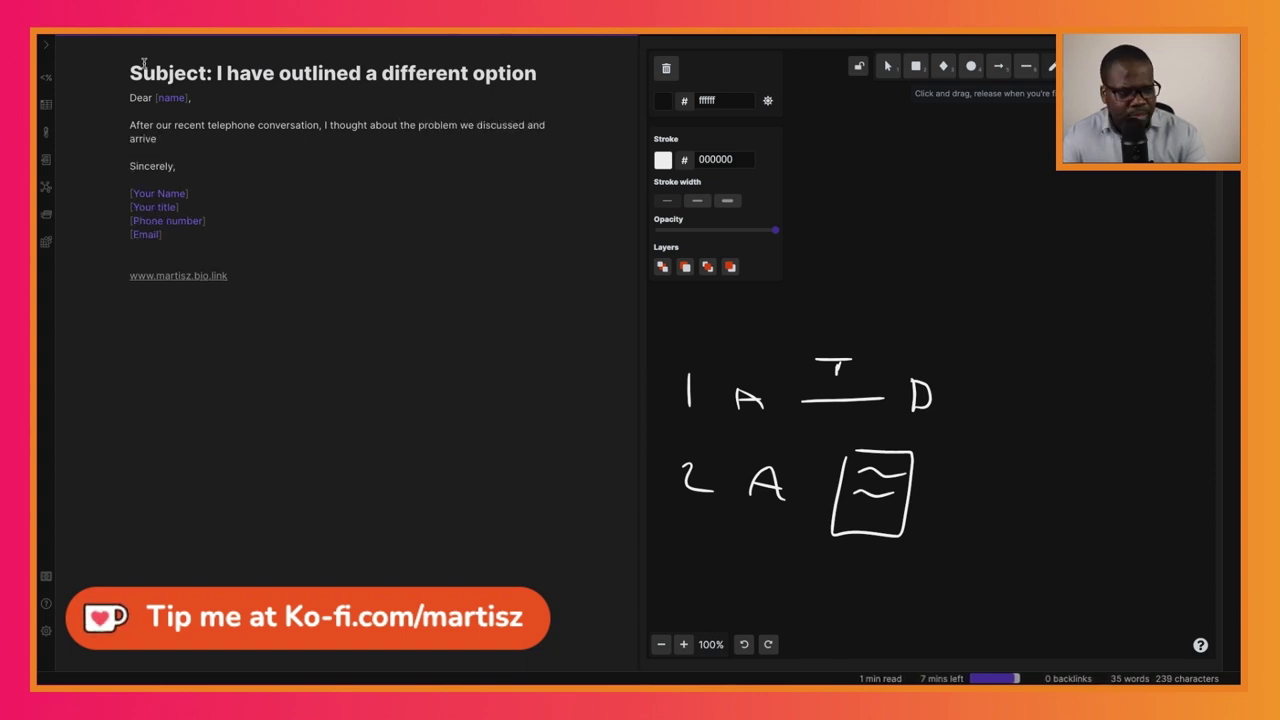
type("d at what I think may be a better so")
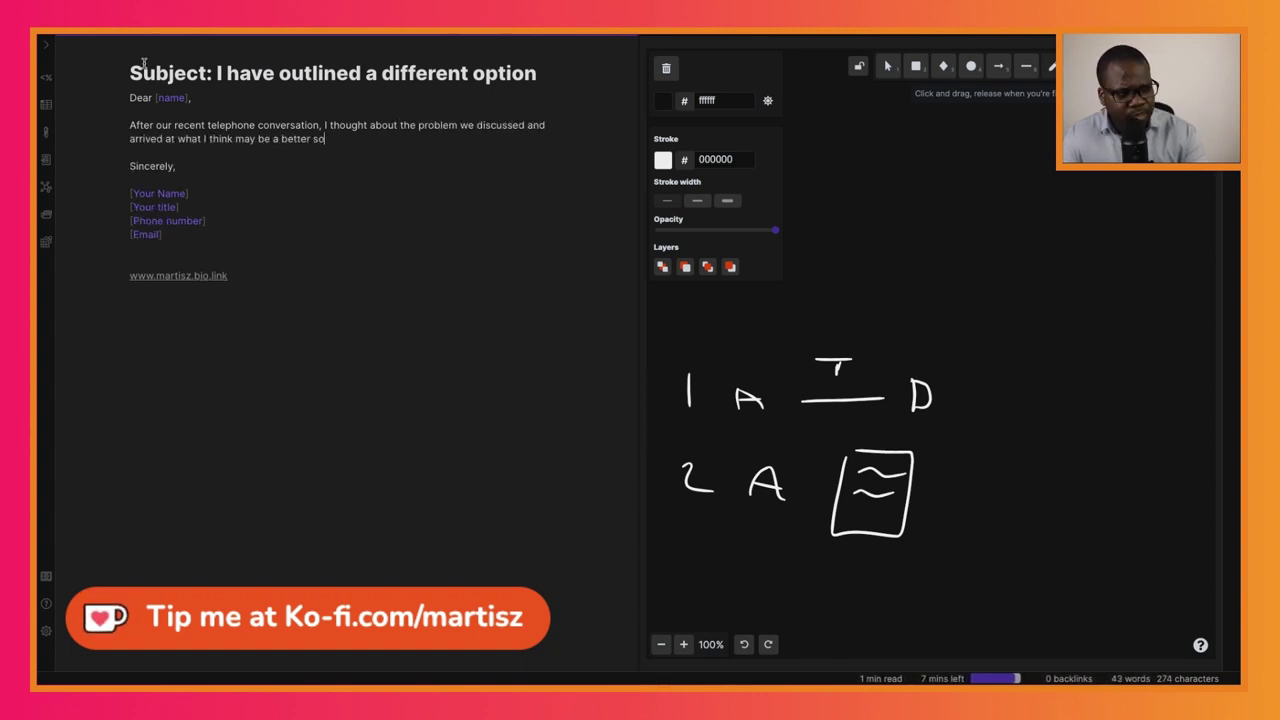
Step: Finish the paragraph with "Although I still believe that [Specify], I am not certain that this approach would meet your needs."
type("lution. Although I still believe")
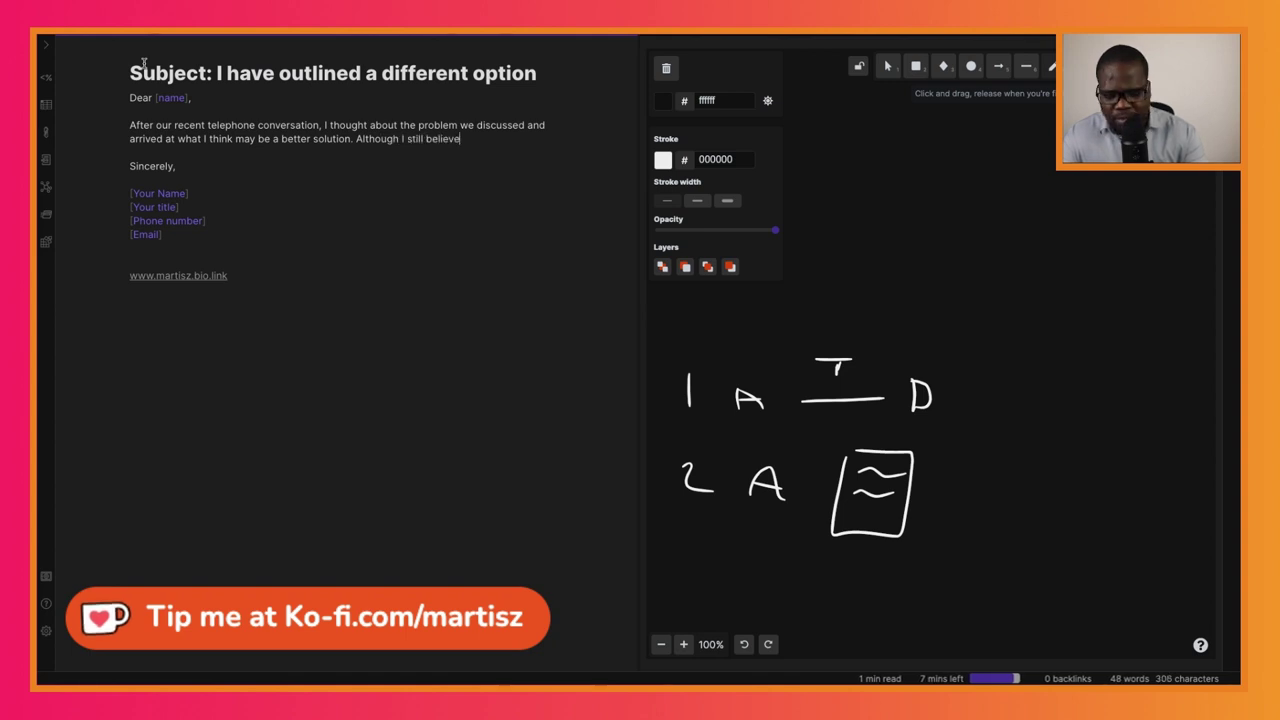
type(" that [Specify]")
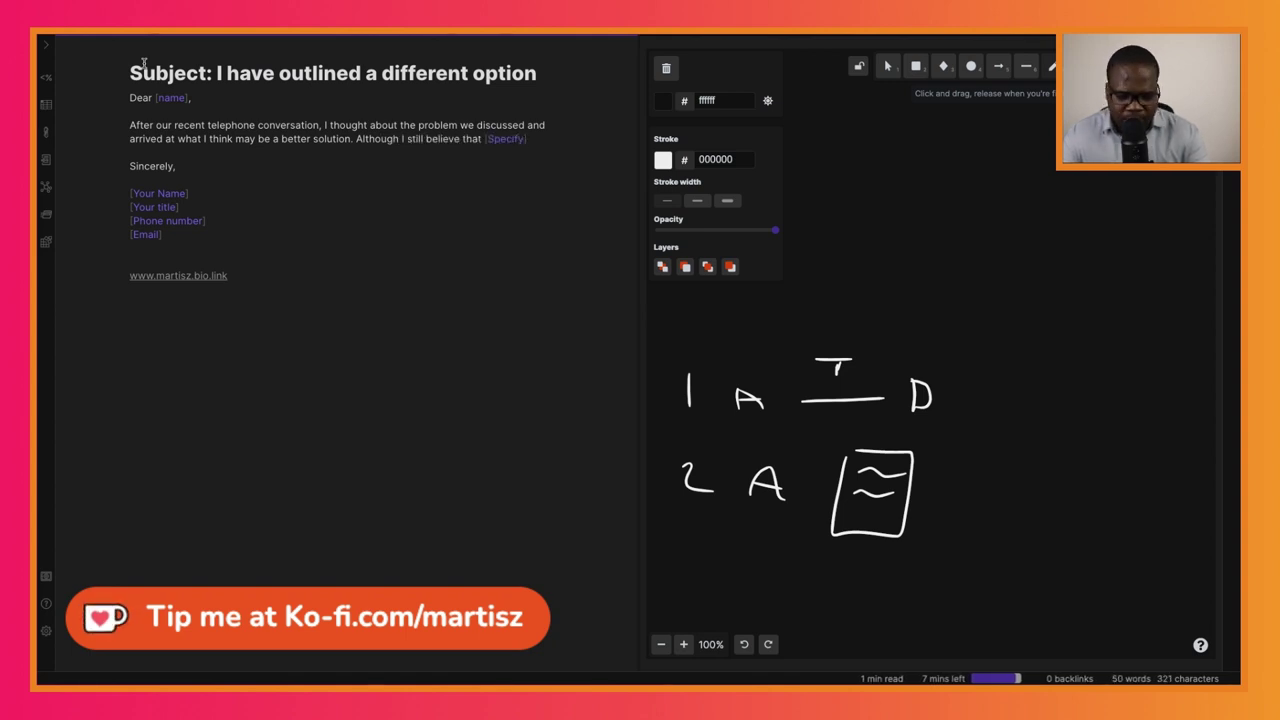
type(", I am not certain that this approach")
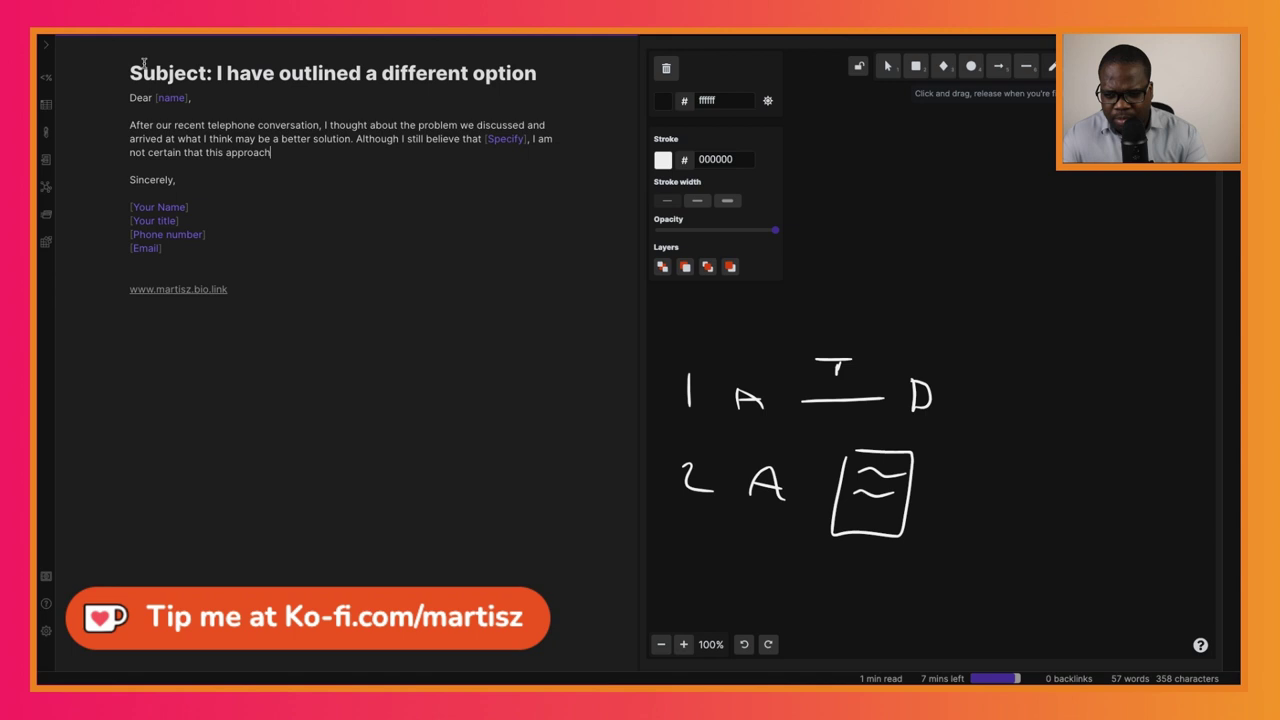
type(" would meet your needs.")
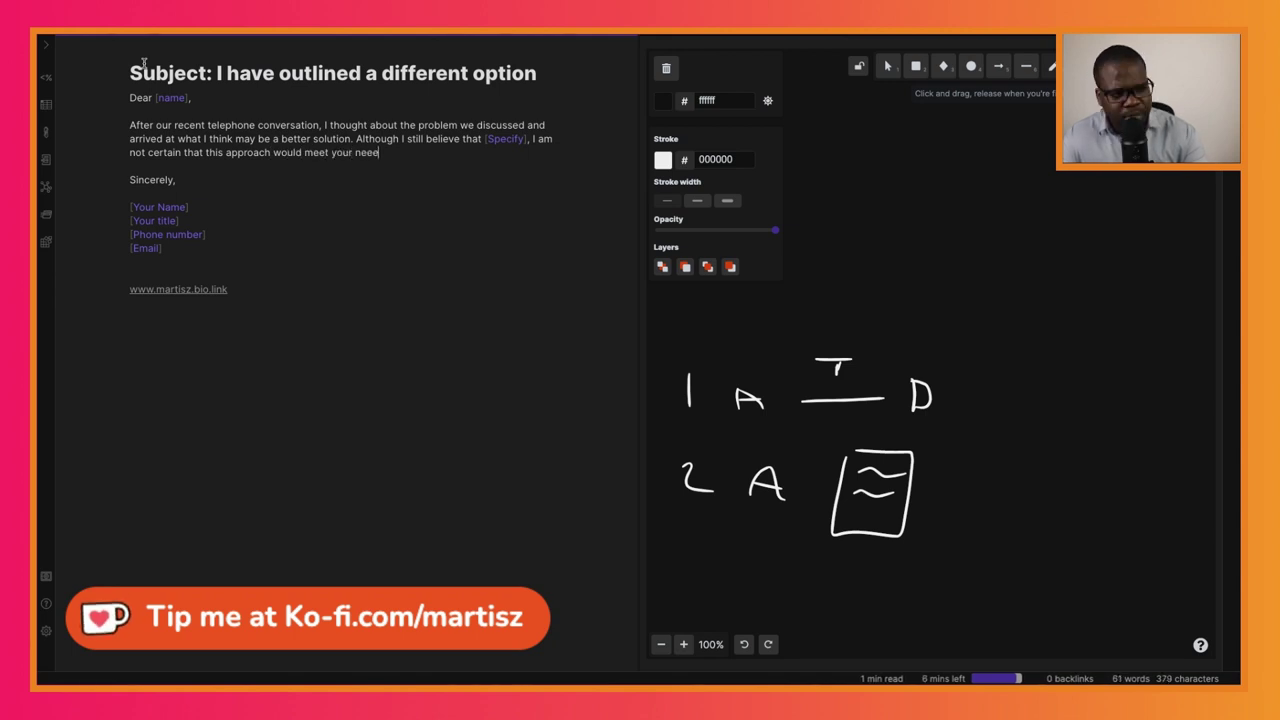
key("Return")
key("Return")
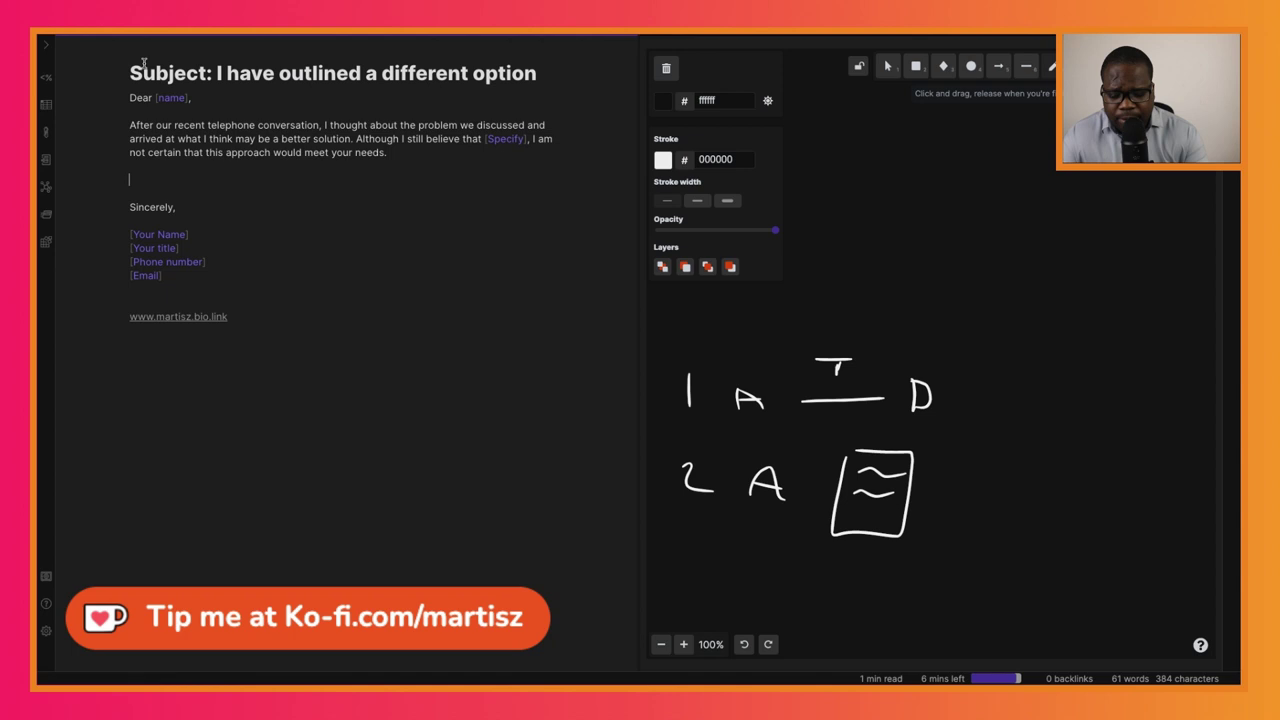
Step: Write the second paragraph: "I have outline af different option on the following pages, one would give you [Specify]. The feedback was very positive, and [specify benefits]."
type("have outli")
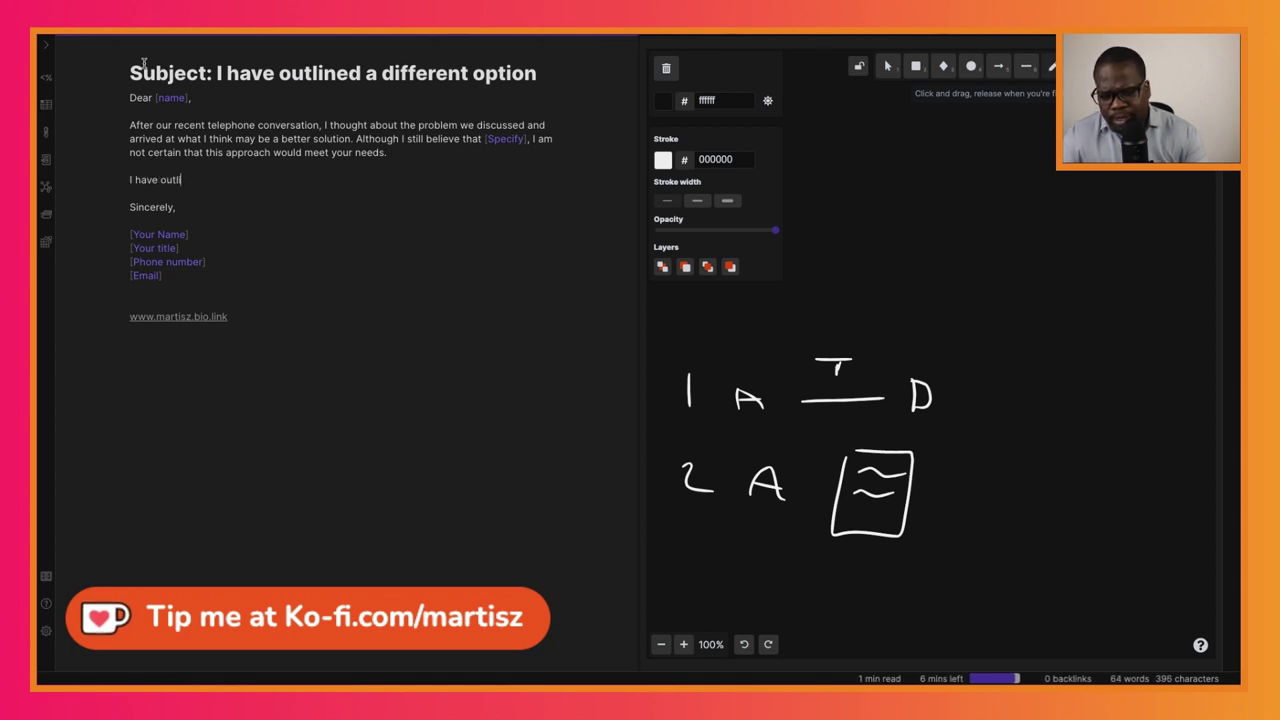
type("ne ")
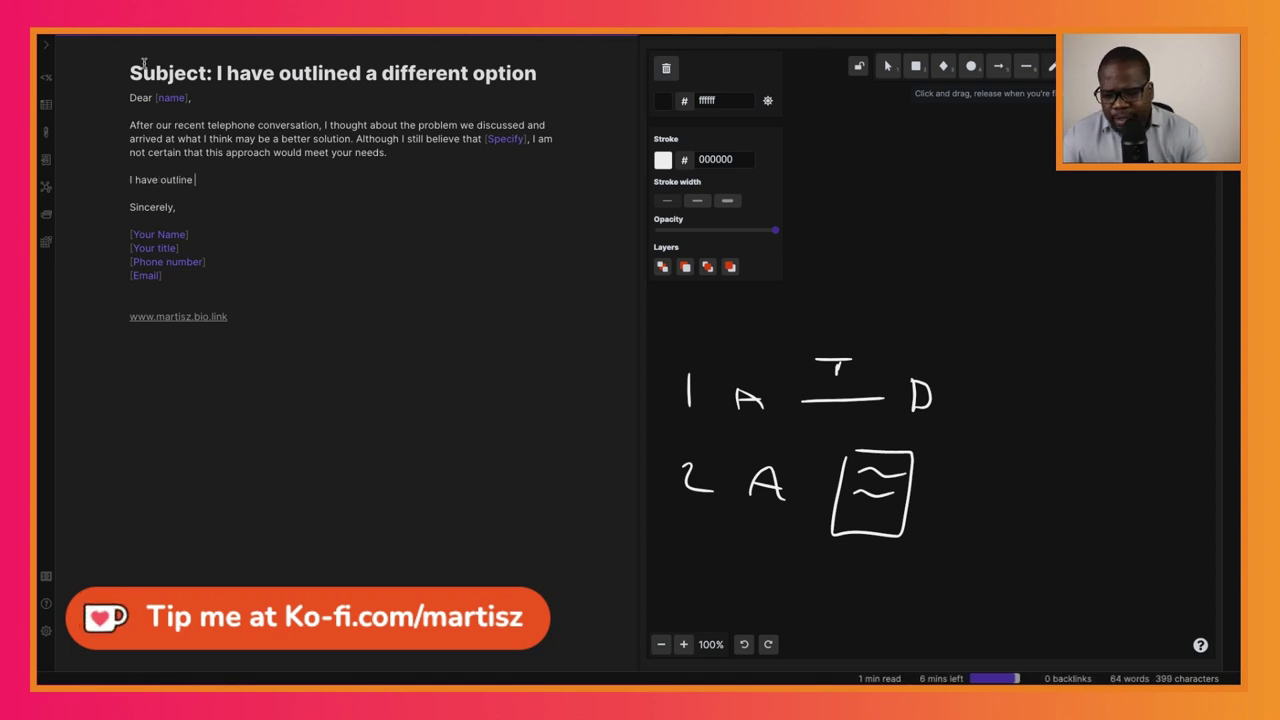
type("a")
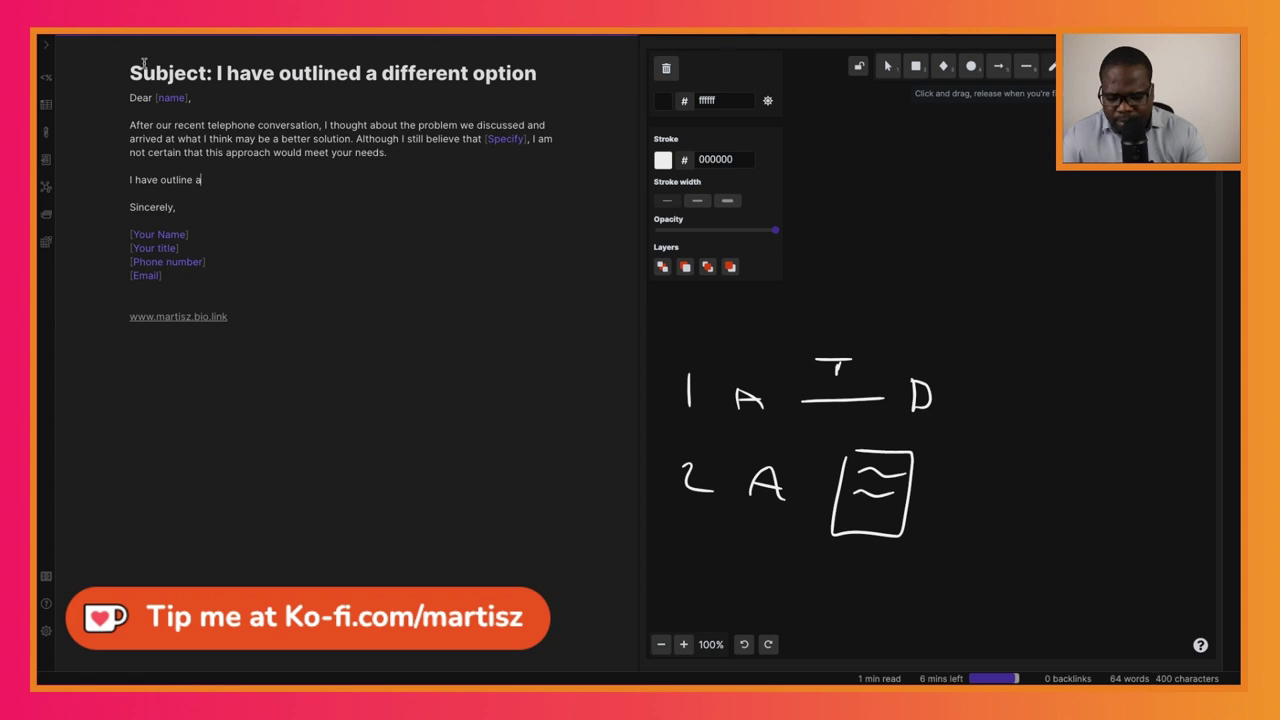
type("f different option on the following pag")
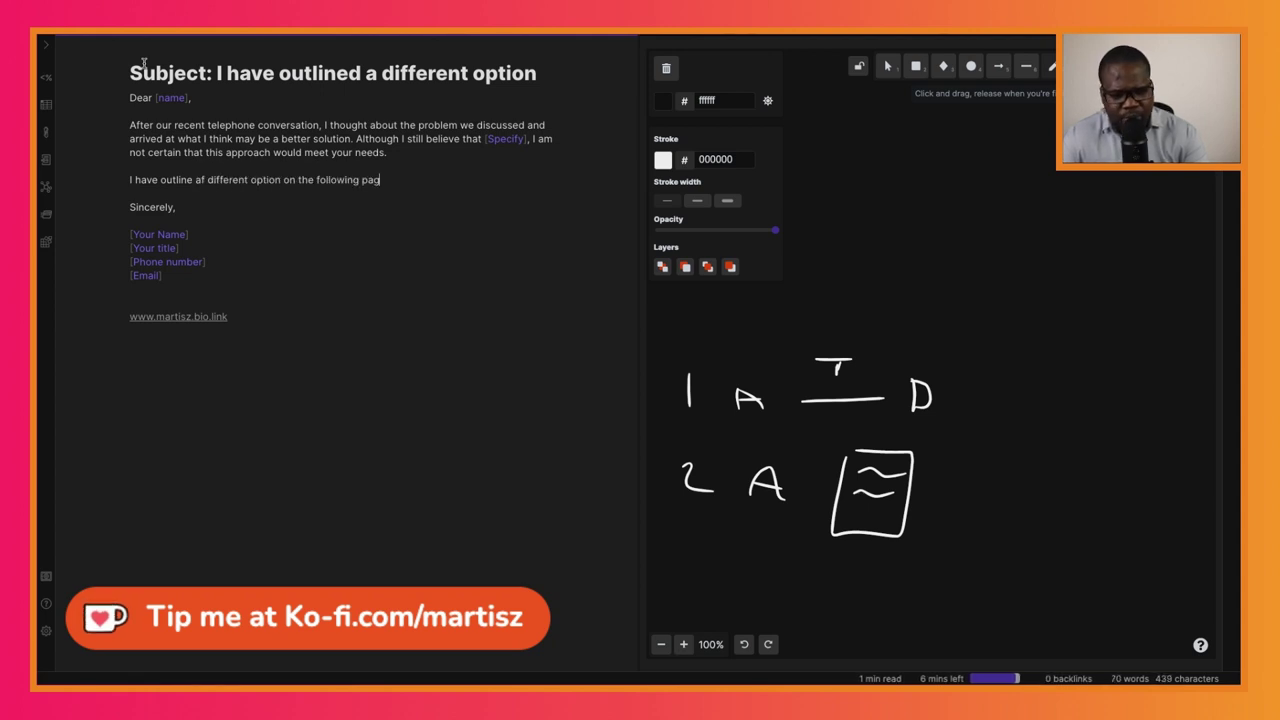
type("es, one would give you")
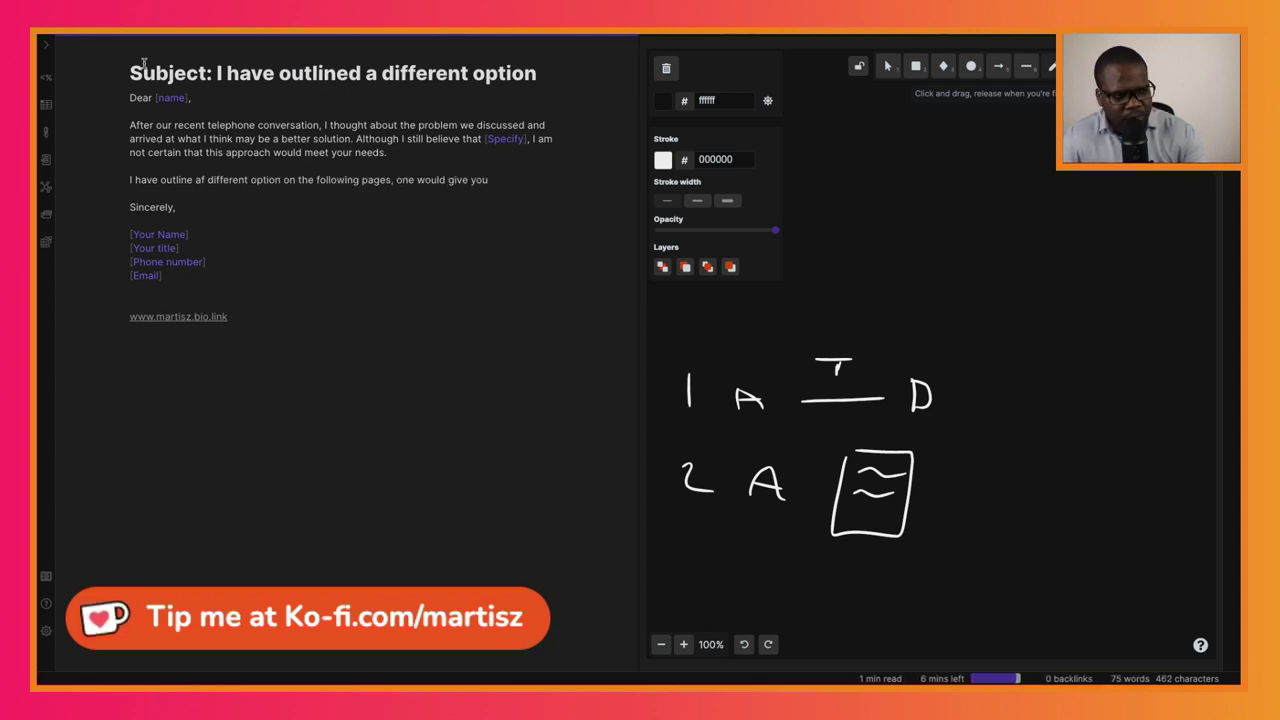
type(" [Specify]")
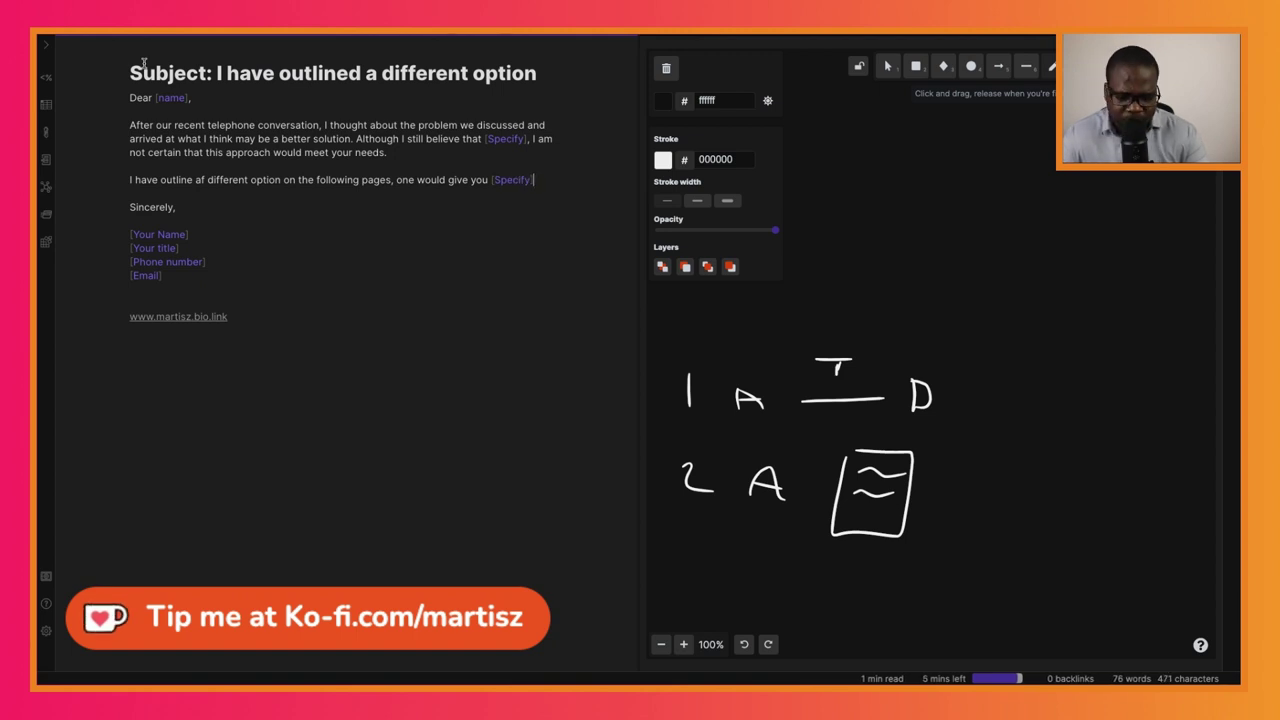
type(". The feedback was very positive, and")
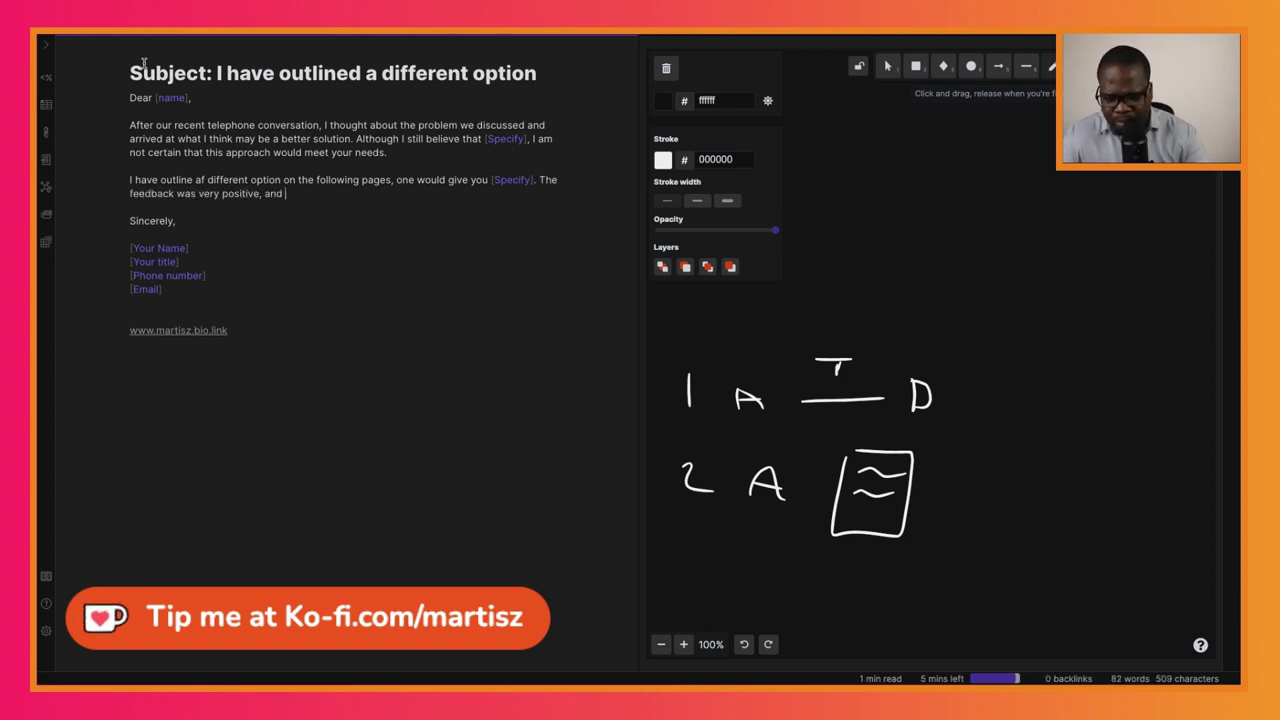
type(" [specify benefits].")
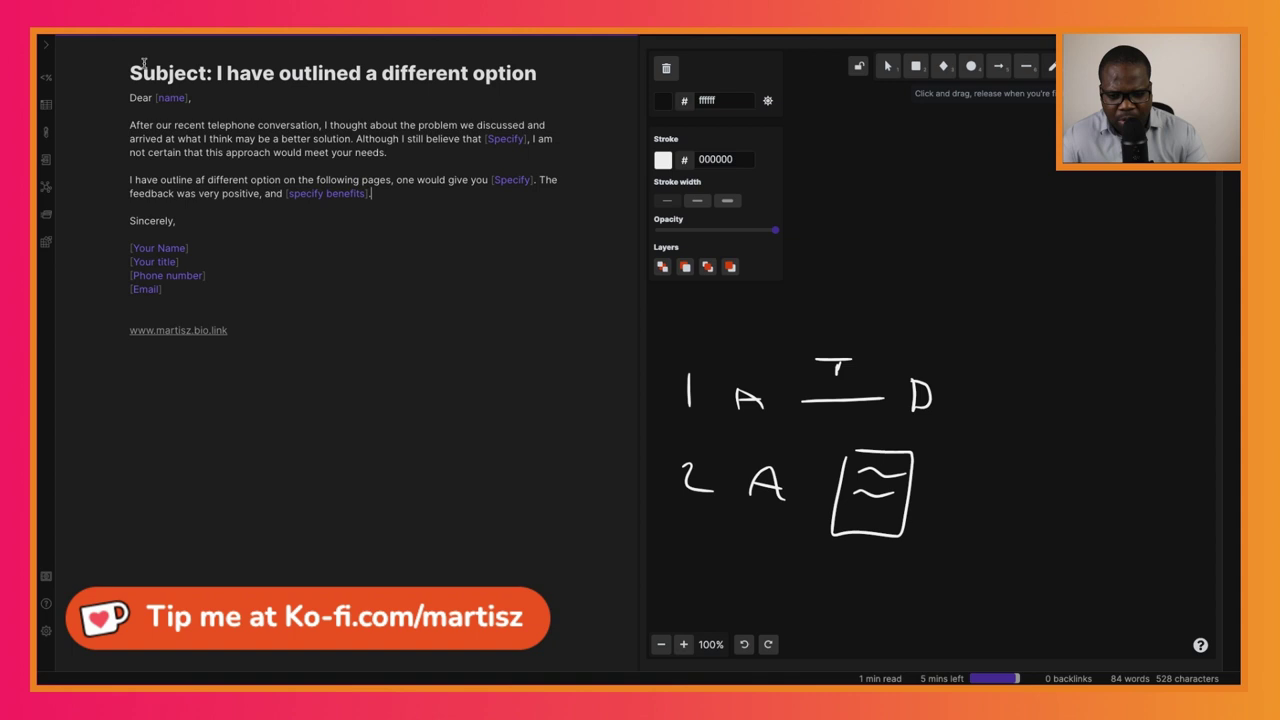
Step: Start a third paragraph with "If you like what I've outlined, I could pull things together quickly and be read to start as [date]."
key("Return")
key("Return")
type("If you lik")
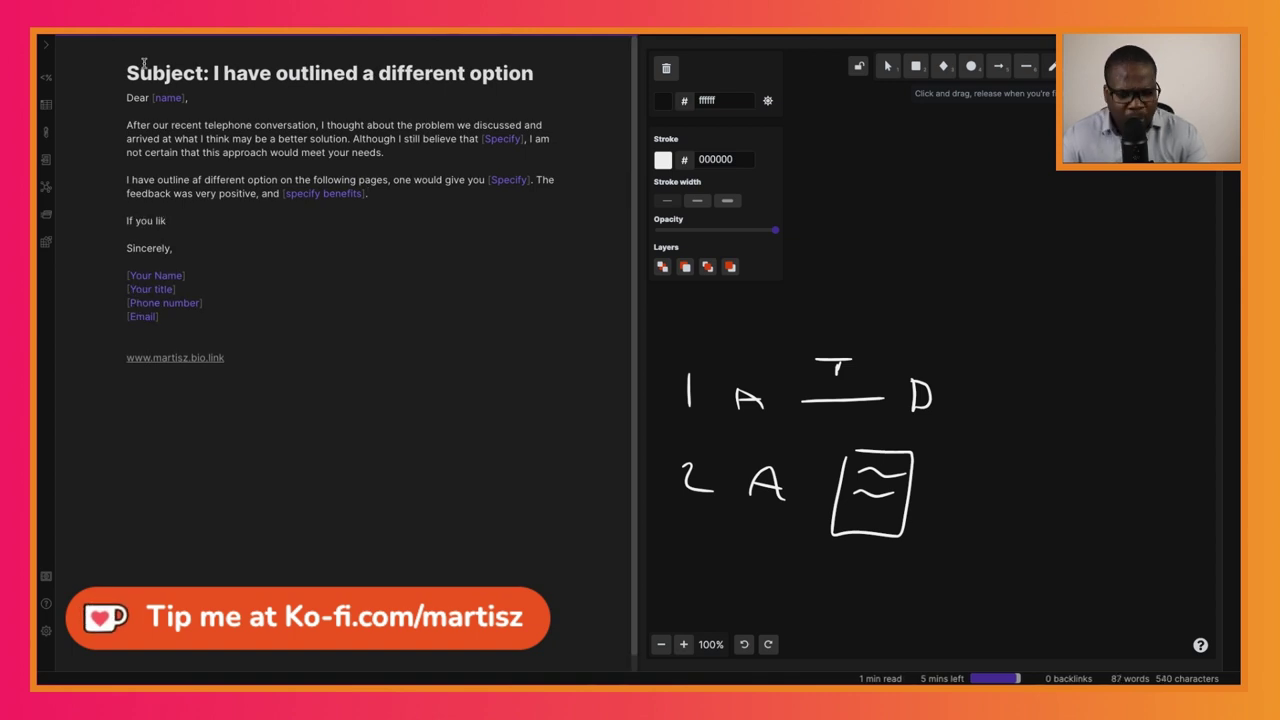
type("e what I've outlined,")
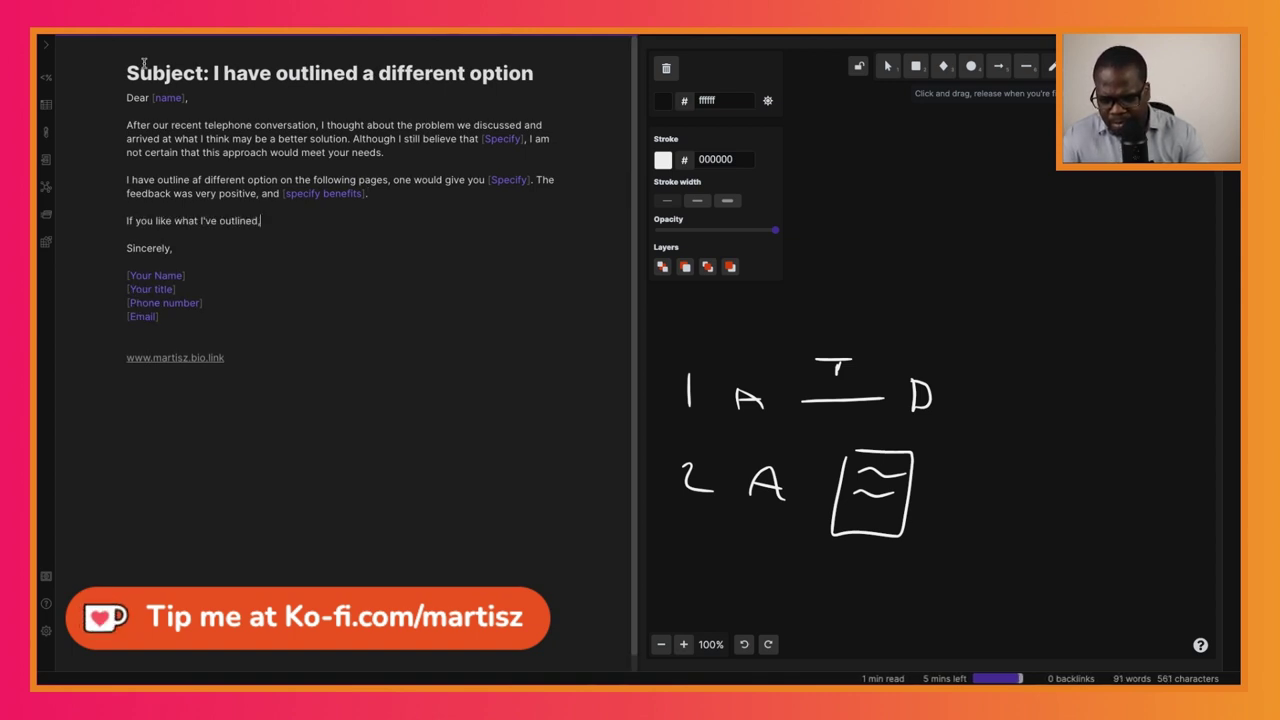
type(" I could pull things together")
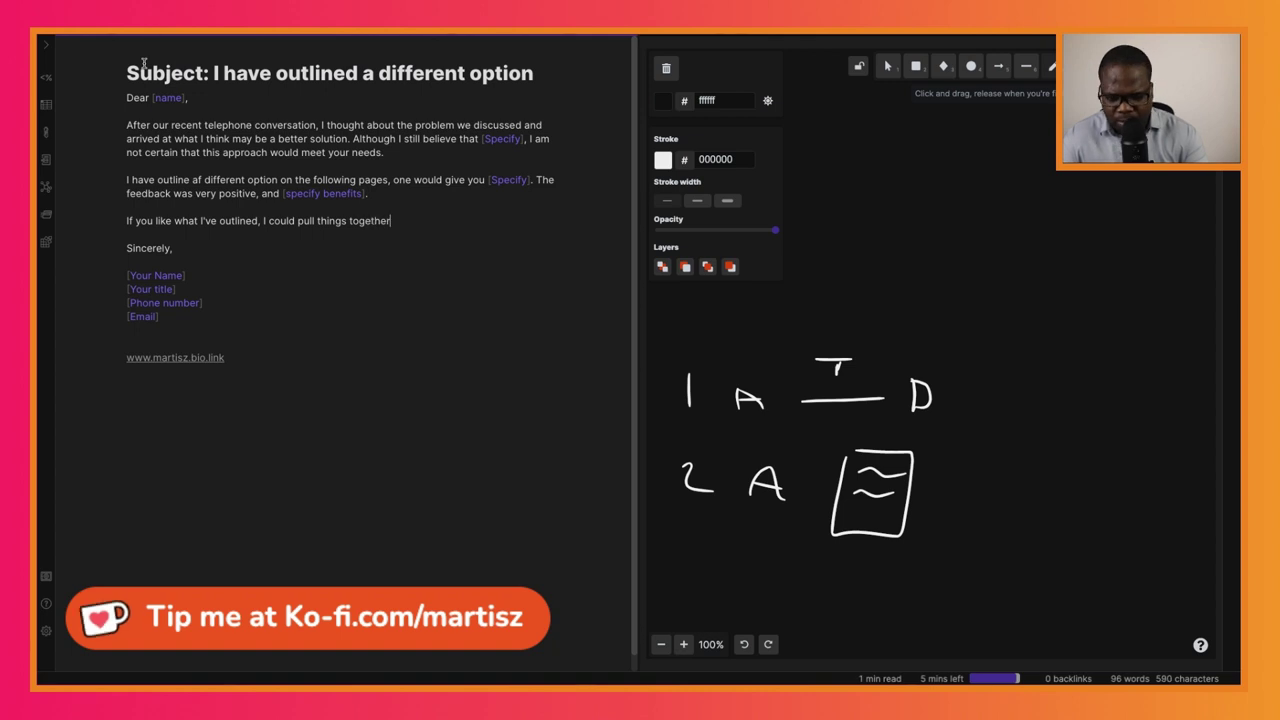
type(" quickly and be read to sta")
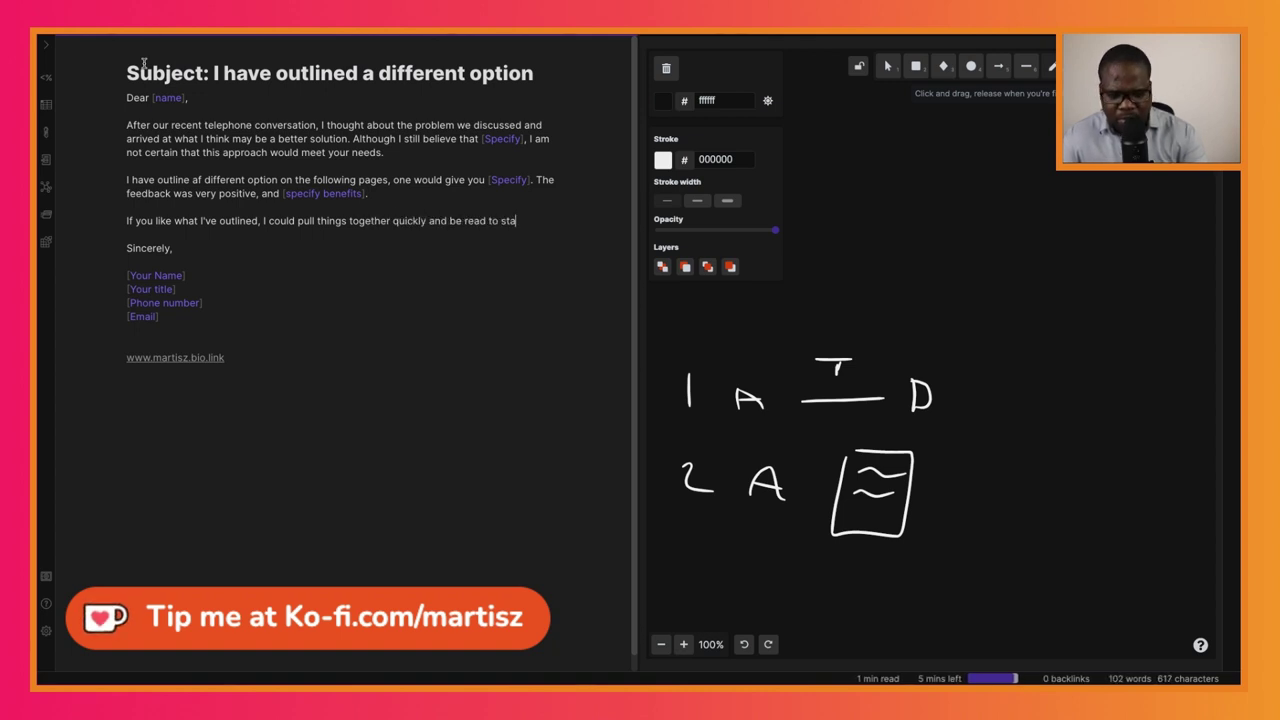
type("rt as [date]. I'")
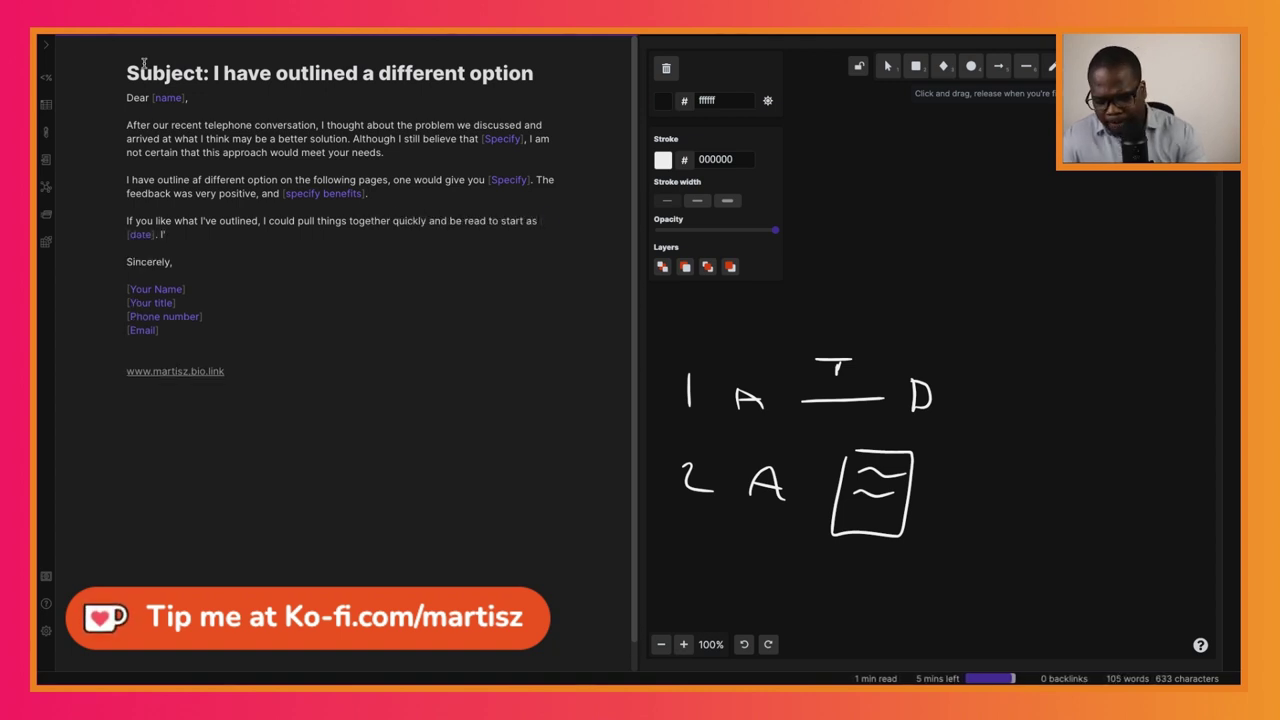
Step: Continue the third paragraph with "I've also been thinking about making a trip to [city] around that time, so I could combine"
type("ve also been thinking about making ")
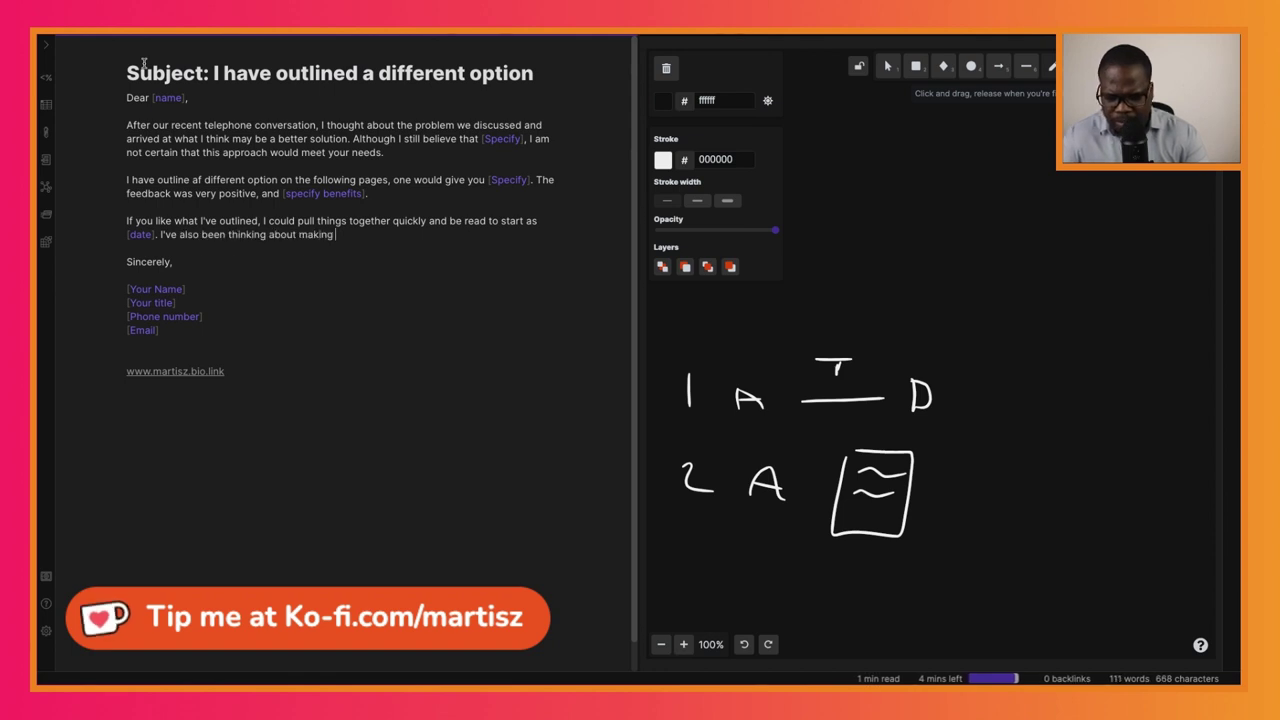
type("a trip to [city] around that")
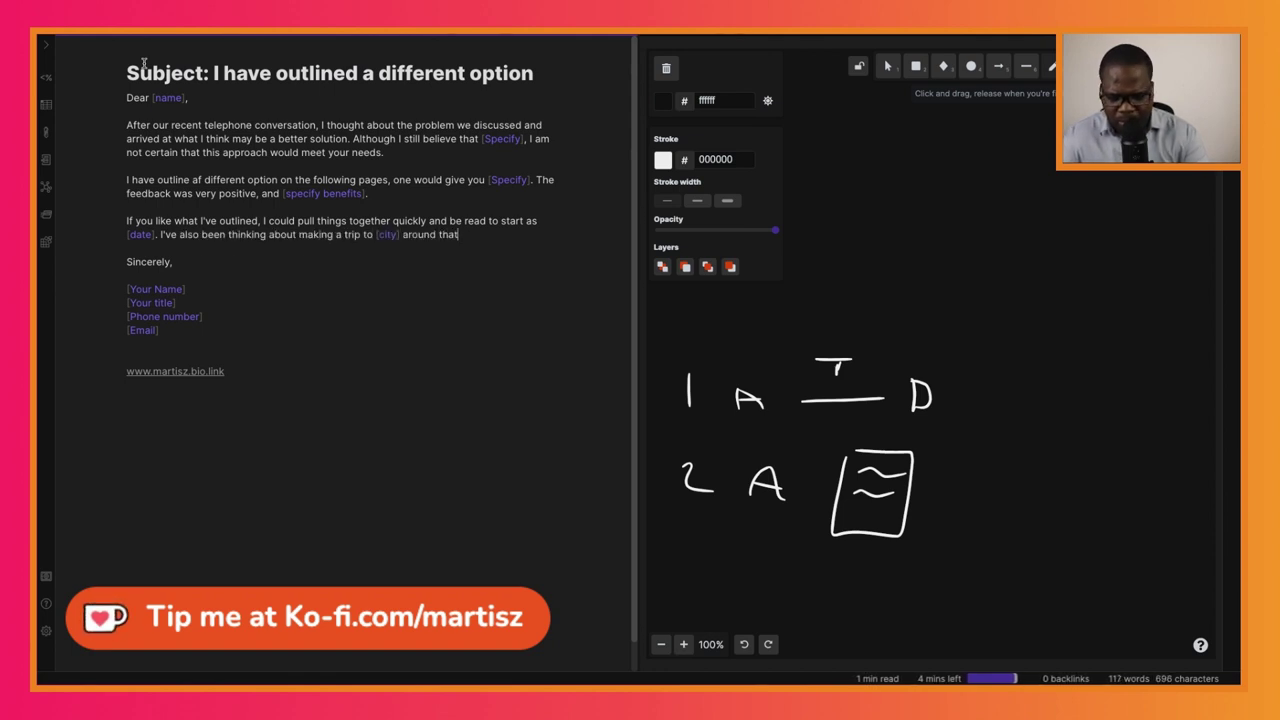
type(" time, so I could combine")
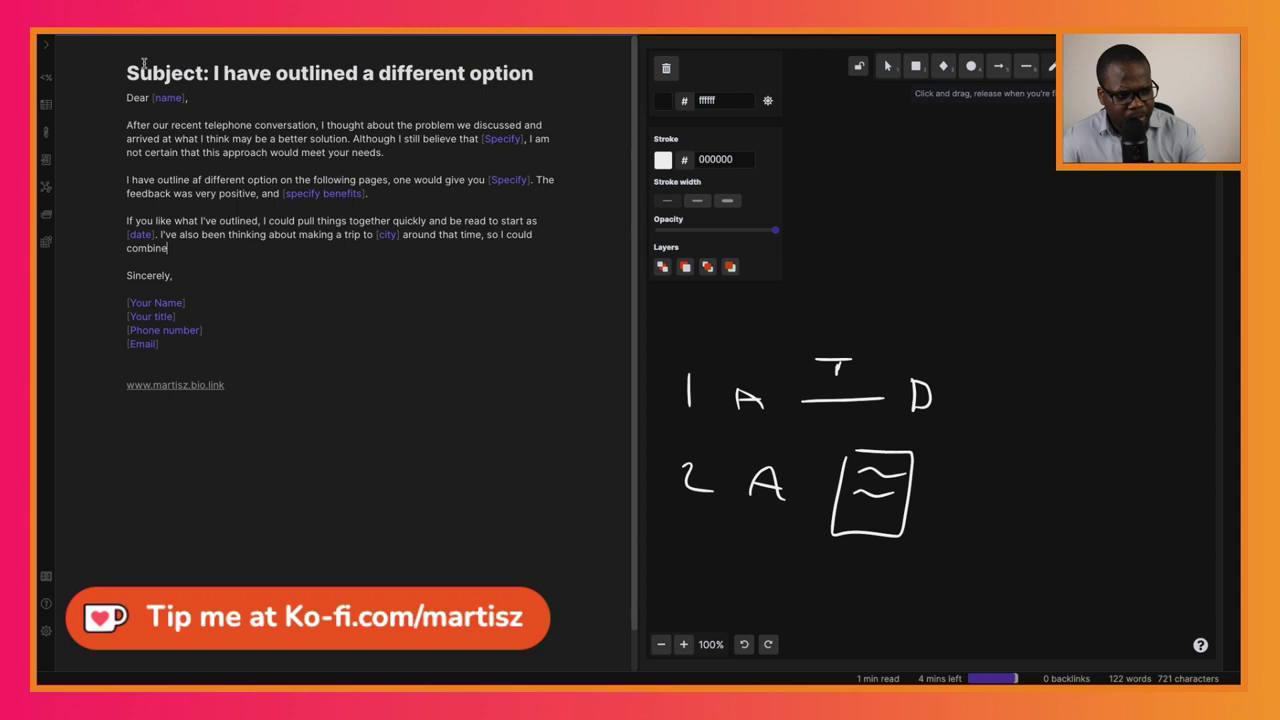
Step: Finish the third paragraph with "that with a visit to see you, which would reduce your cost for my travel expenses."
type(" that with a visit to se")
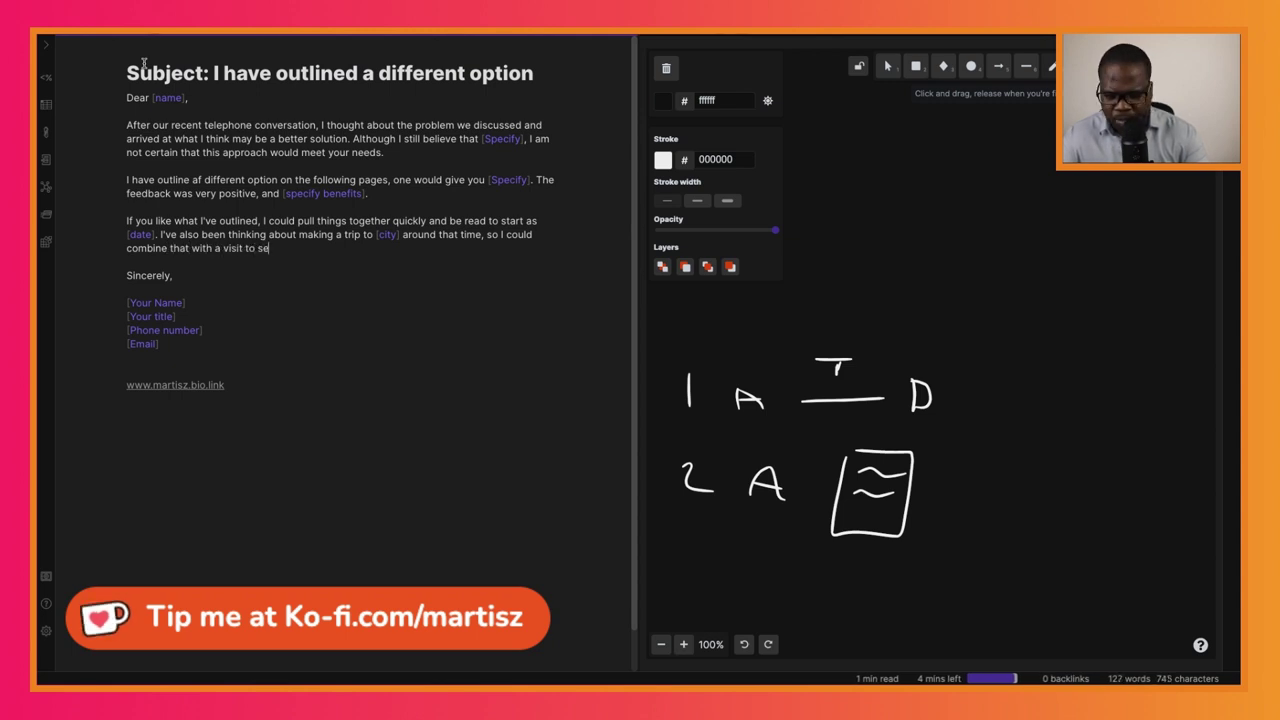
type("e you, which would reduce")
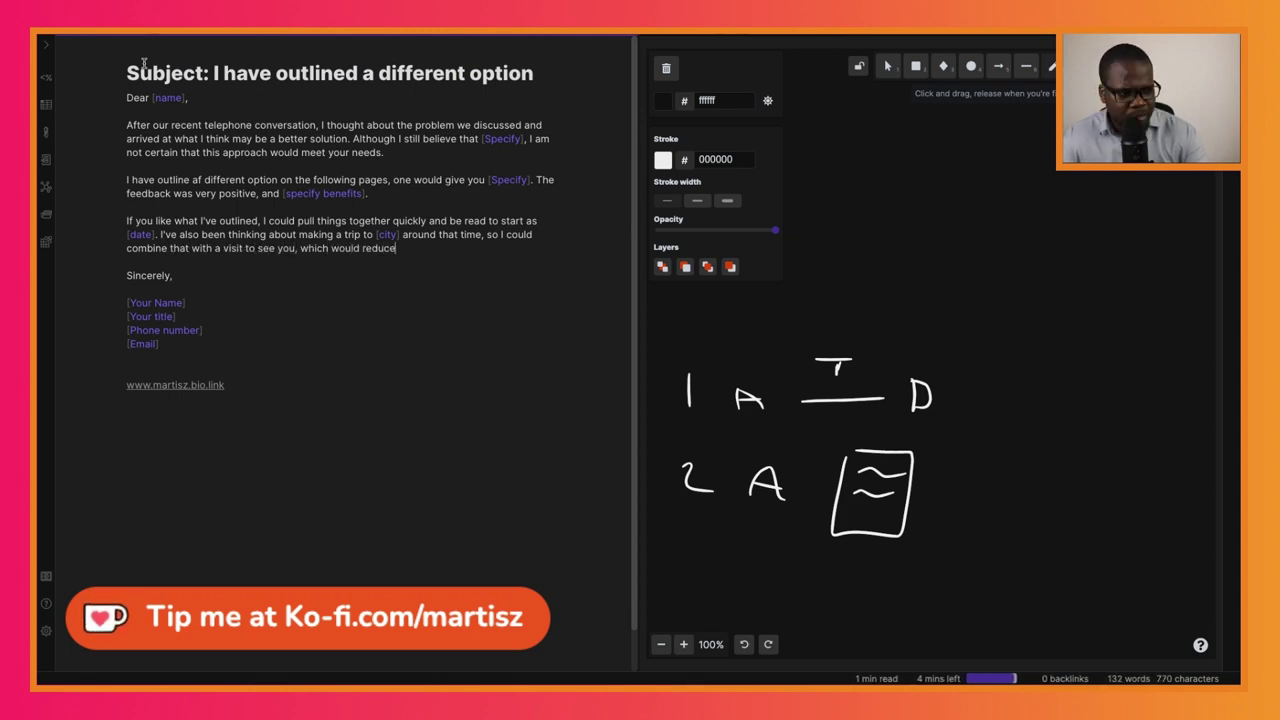
type(" your cost for my travel expenses.")
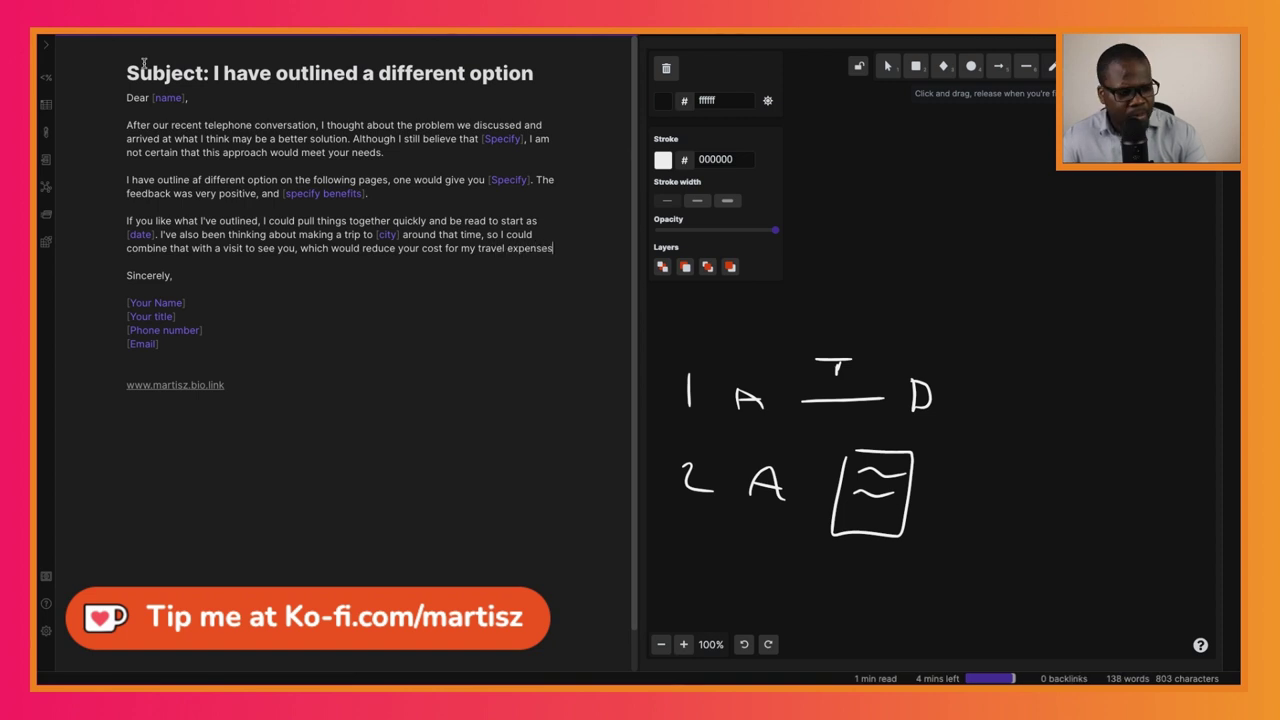
Step: Add the paragraph "I will be back in my office on [date] if you want to call to discuss this proposal." and an extra blank line
key("Return")
key("Return")
type("I will be back in my office on")
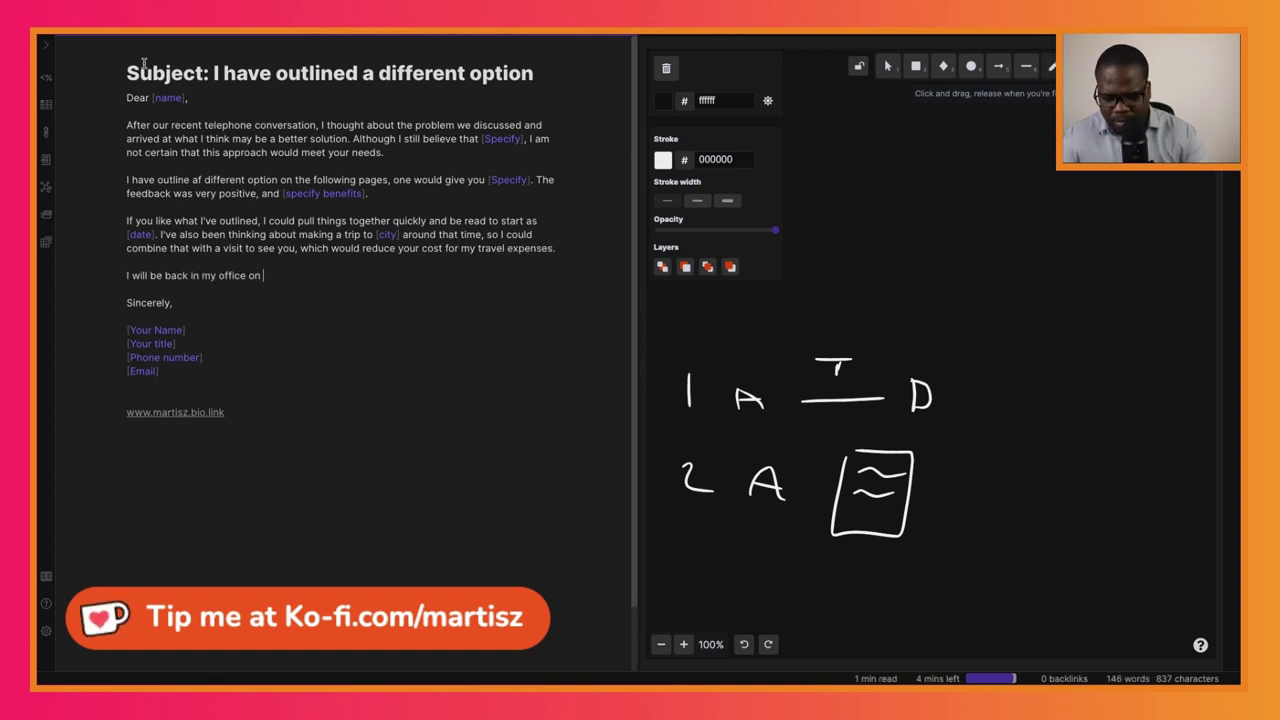
type("[date] if you want to call to disc")
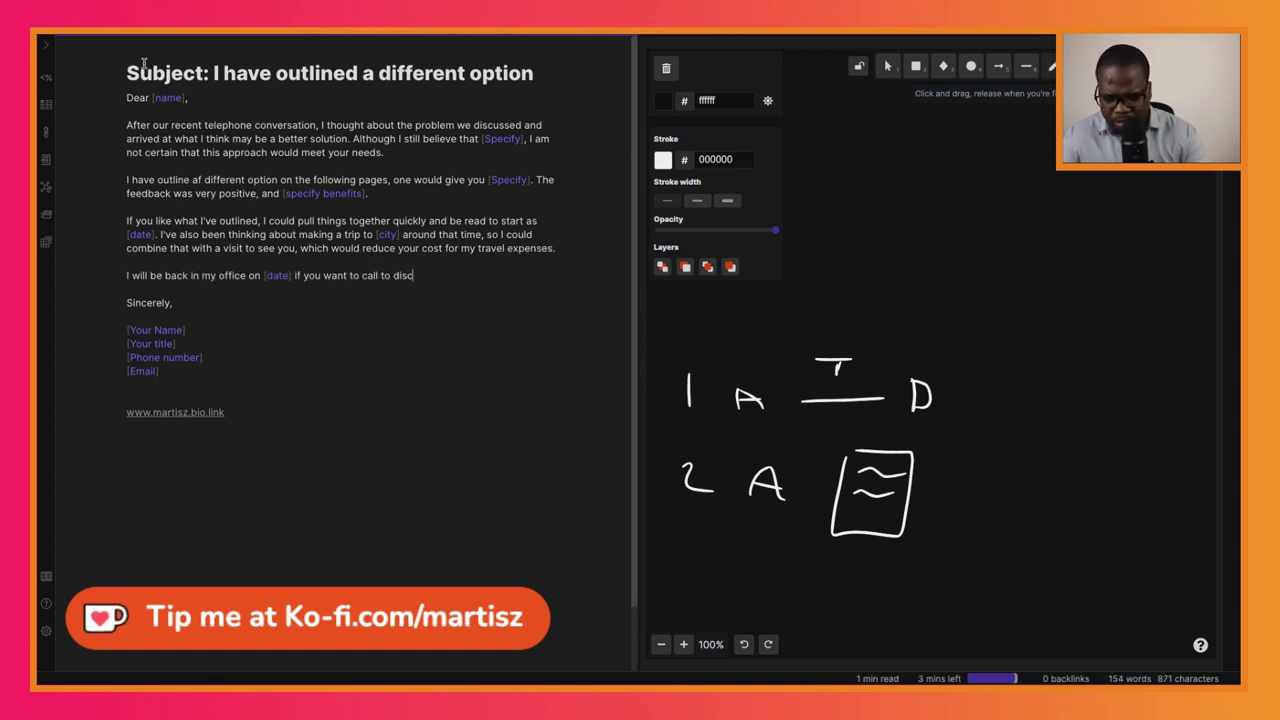
type("uss this proposal.")
key("Return")
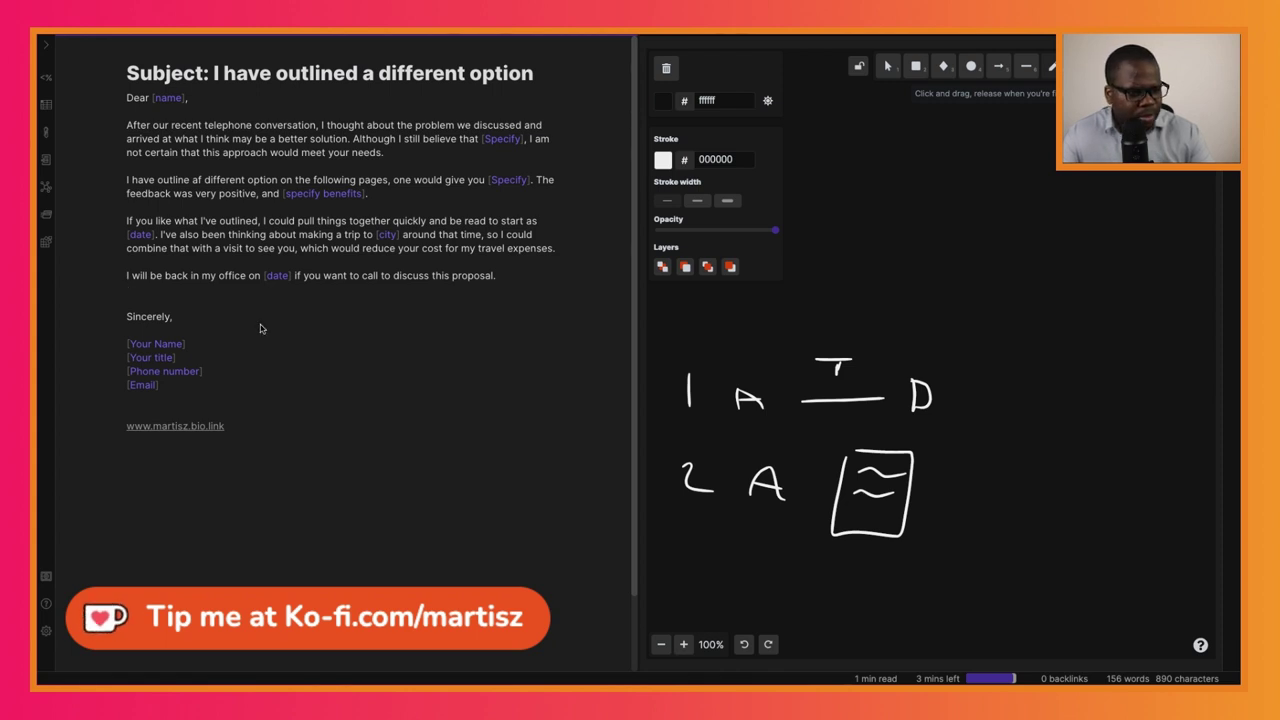
Step: Insert a blank line above the "Dear [name]," greeting and correct "be read to start" to "be ready to start"
left_click(126, 97)
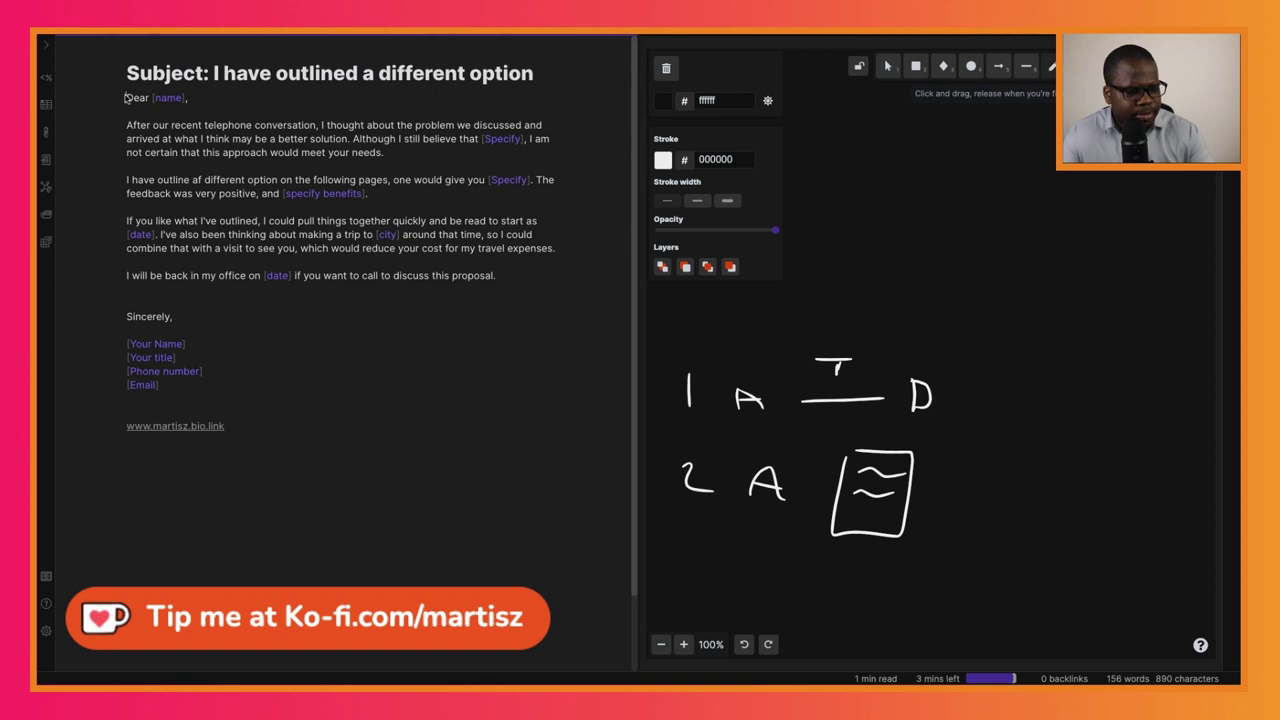
key("Return")
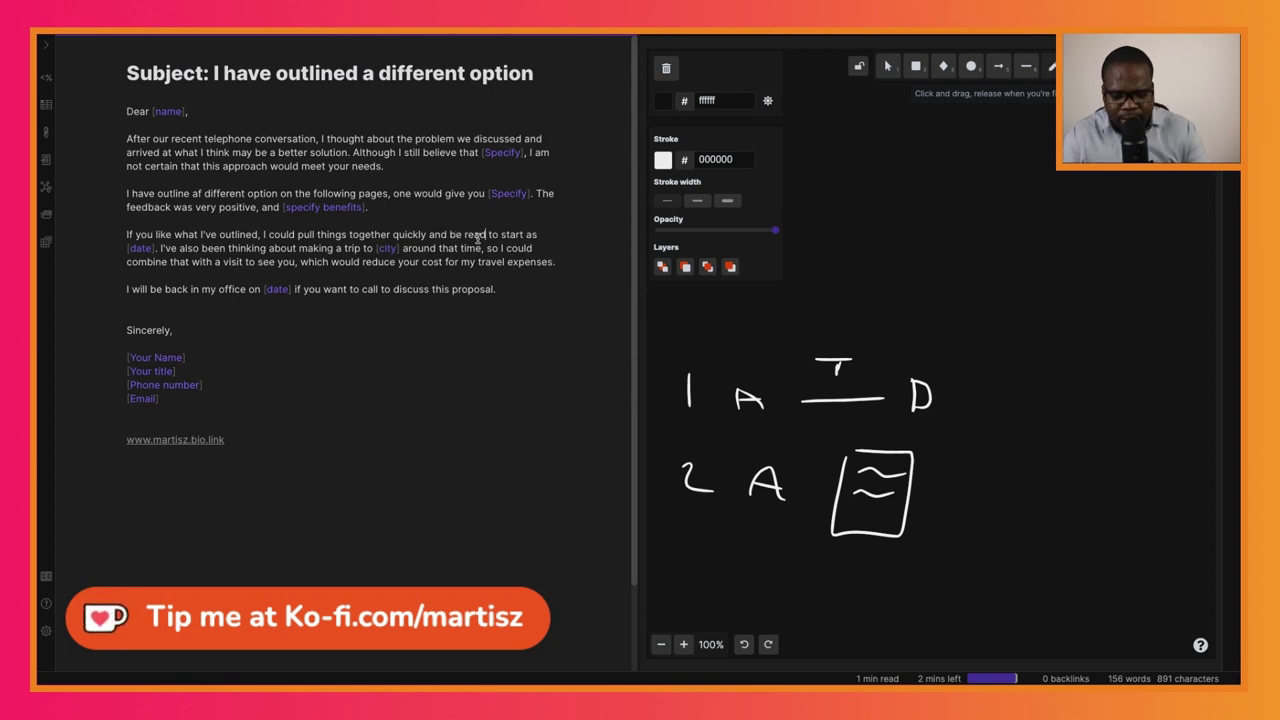
type("y")
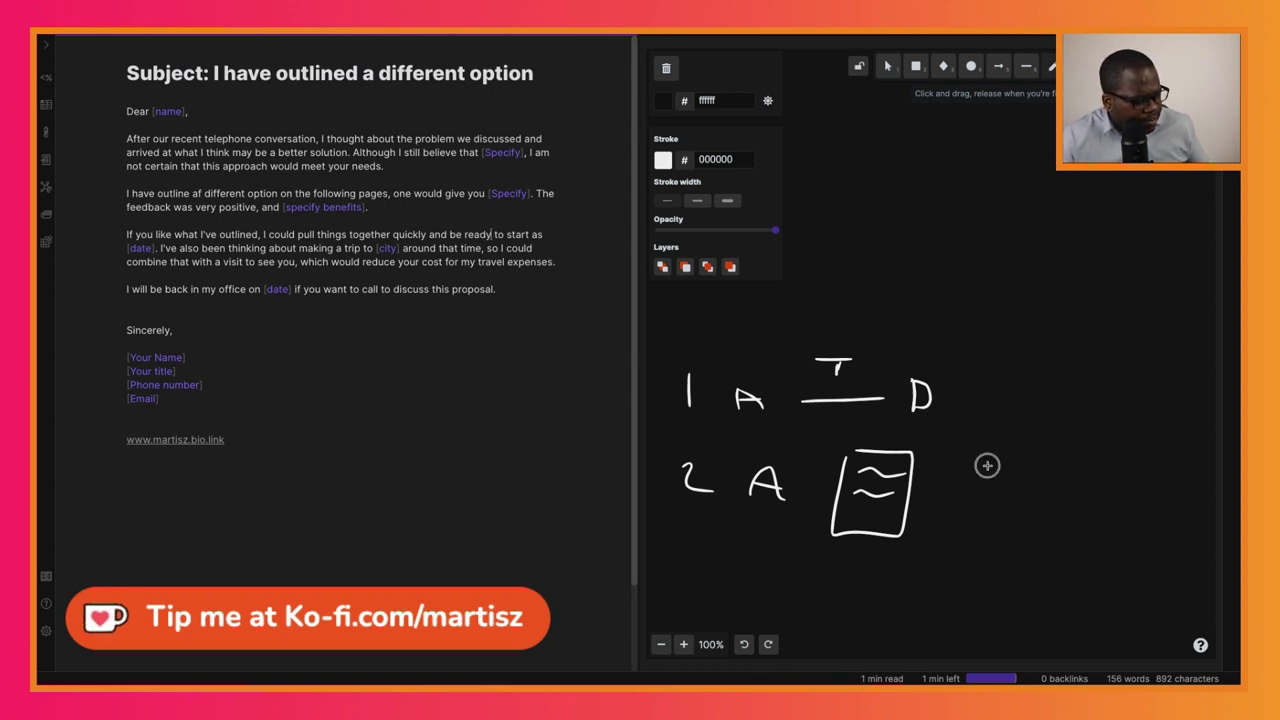
Step: Sketch a small crossed-through symbol followed by a short dash beside the page drawing of case 2, and return to the note
mouse_move(987, 463)
left_mouse_down()
mouse_move(989, 431)
mouse_move(1030, 451)
left_mouse_up()
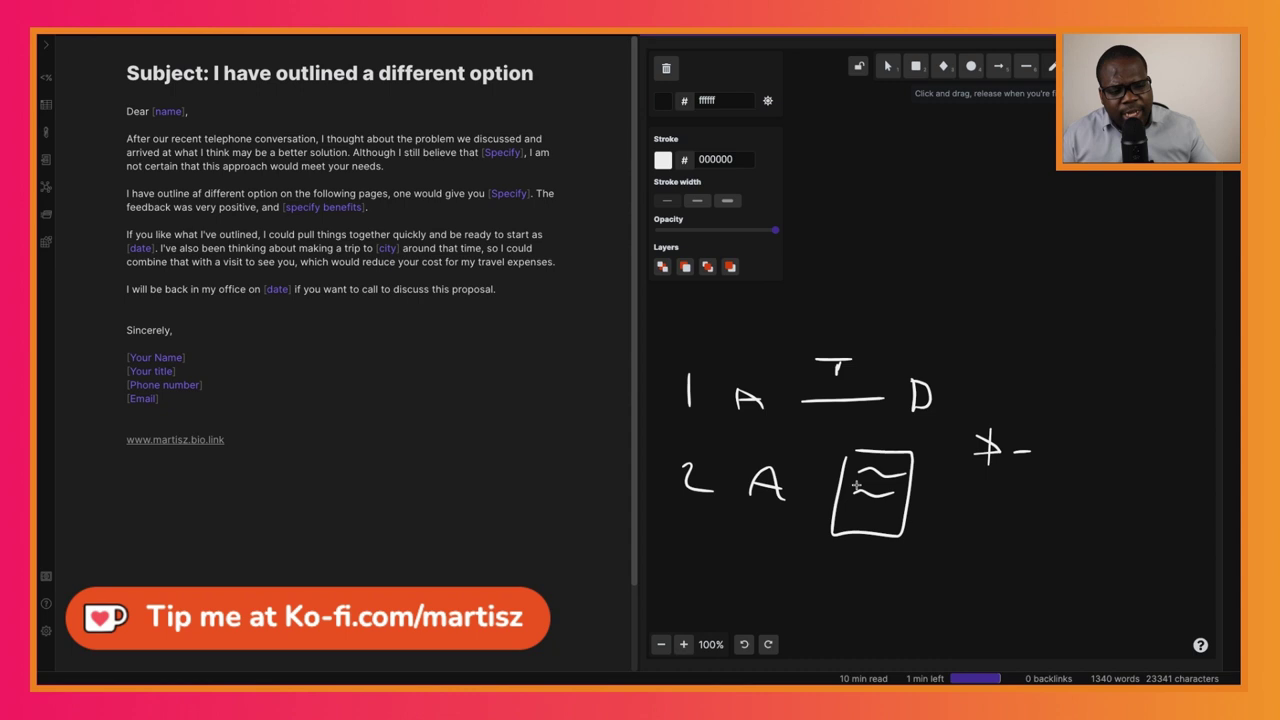
left_click(607, 437)
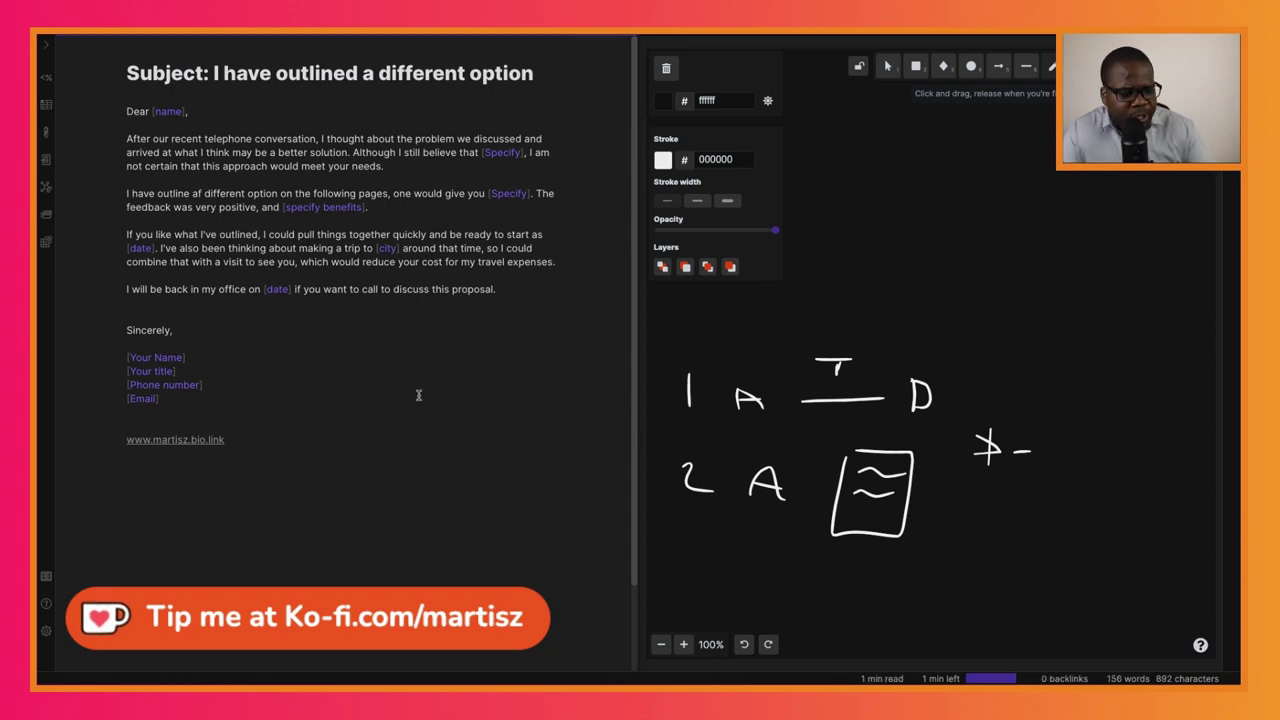